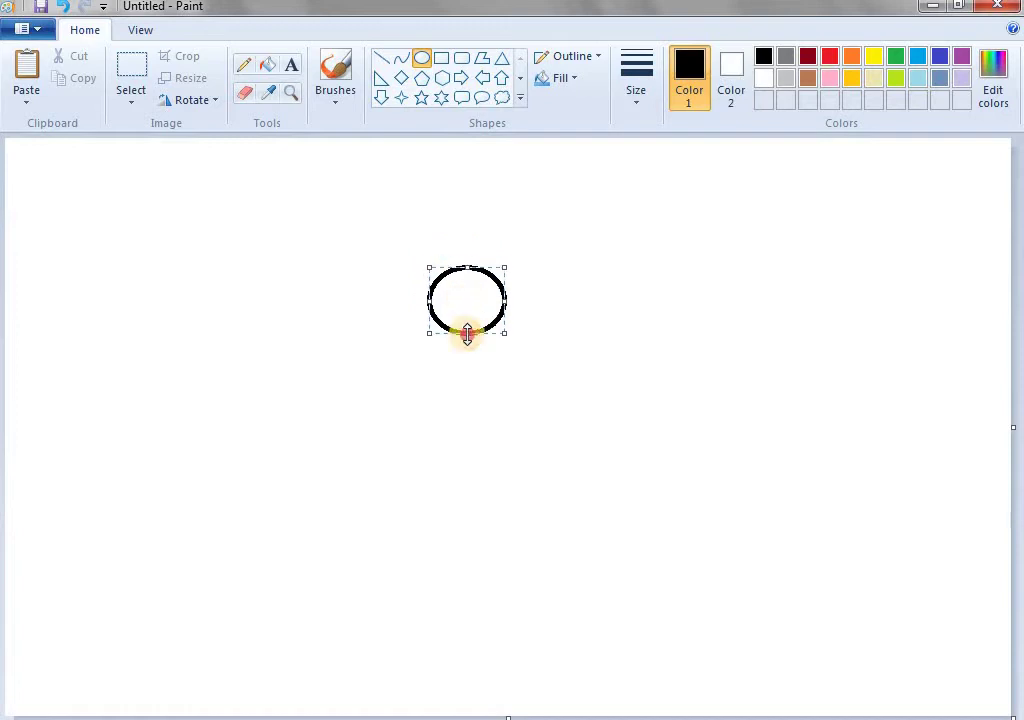
# Step: Draw the butterfly's upper body below the head circle as two facing curves that bow slightly outward
pyautogui.click(450, 335)
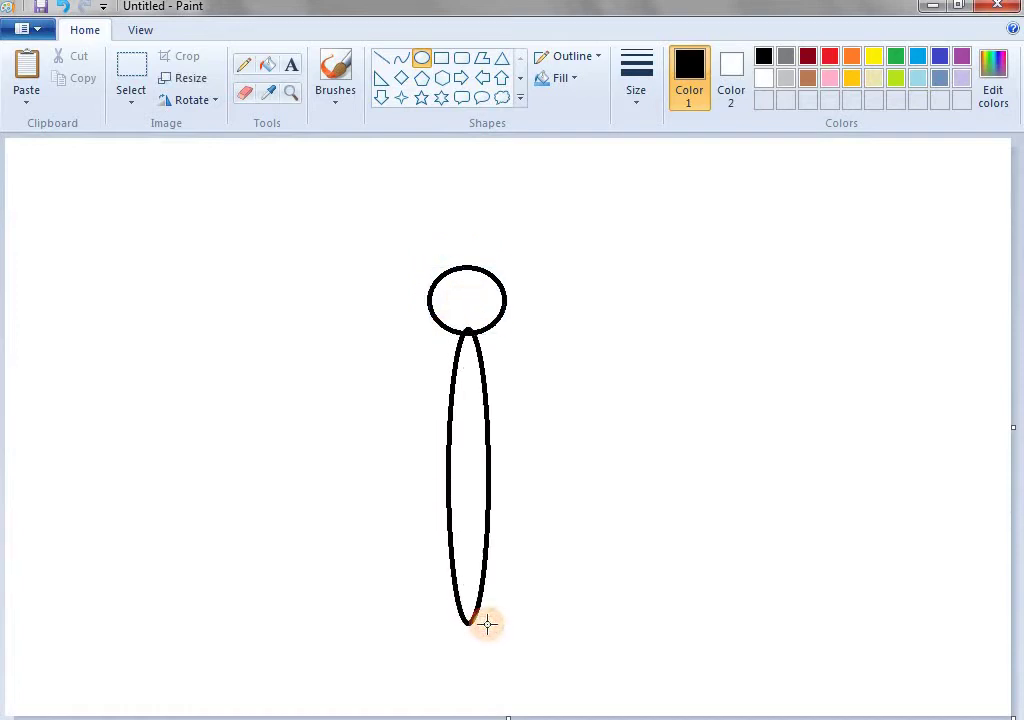
pyautogui.click(402, 59)
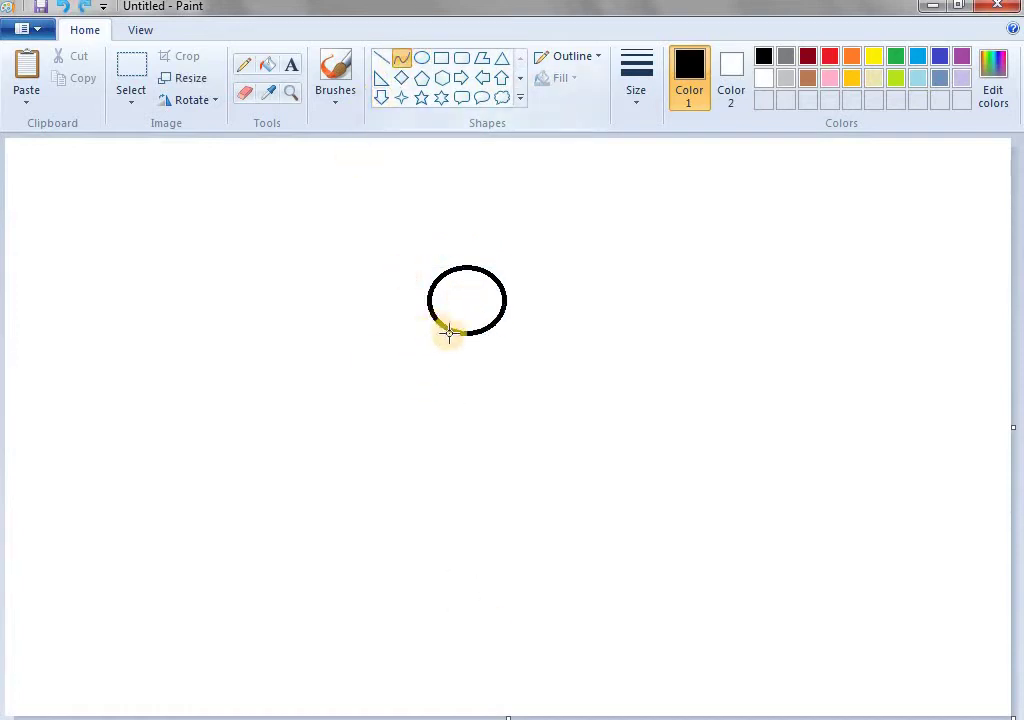
pyautogui.moveTo(453, 333); pyautogui.dragTo(461, 453)
pyautogui.moveTo(455, 425); pyautogui.dragTo(446, 407)
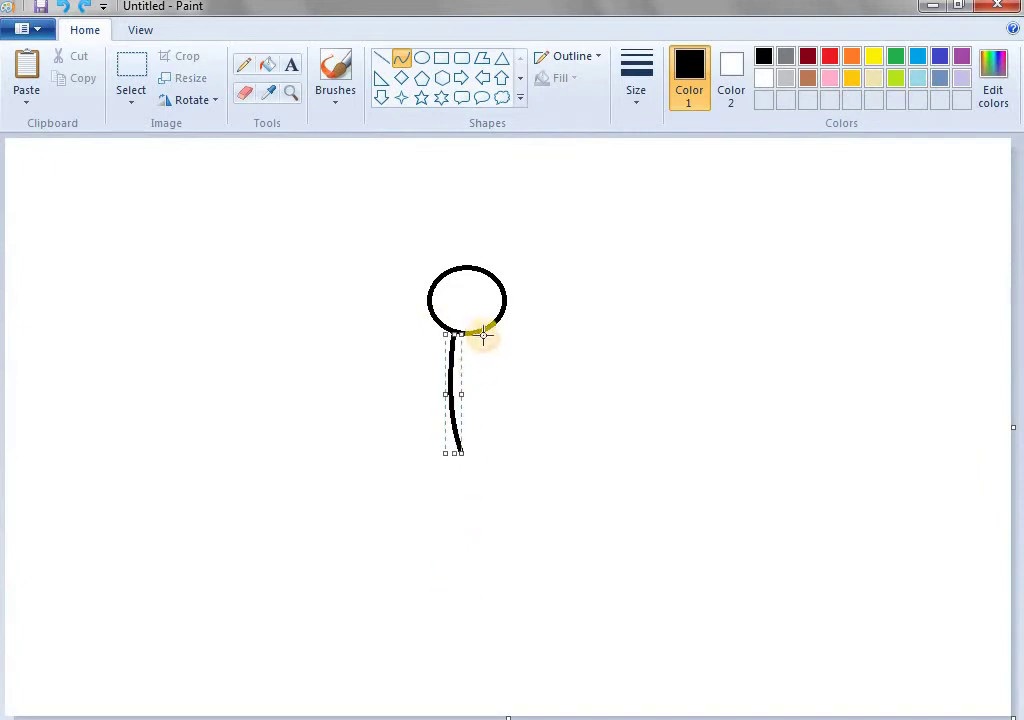
pyautogui.moveTo(483, 334); pyautogui.dragTo(486, 453)
pyautogui.moveTo(494, 359); pyautogui.dragTo(486, 417)
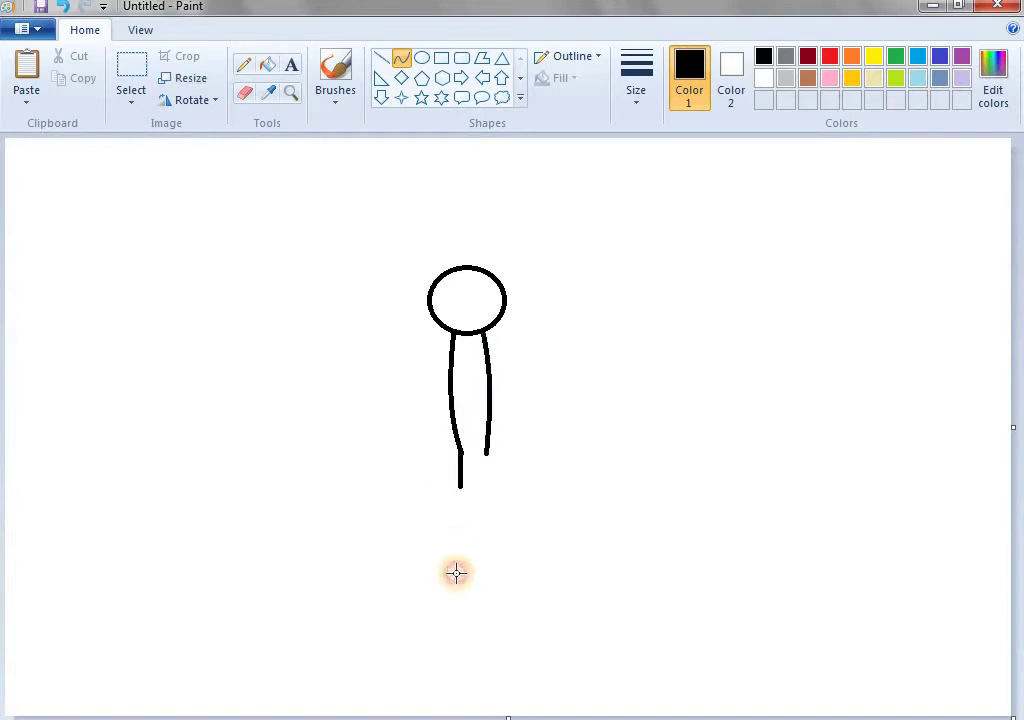
# Step: Continue the body downward with two outward-bowed curves that taper to a closed point
pyautogui.moveTo(456, 573); pyautogui.dragTo(473, 631)
pyautogui.click(457, 525)
pyautogui.moveTo(459, 475); pyautogui.dragTo(473, 625)
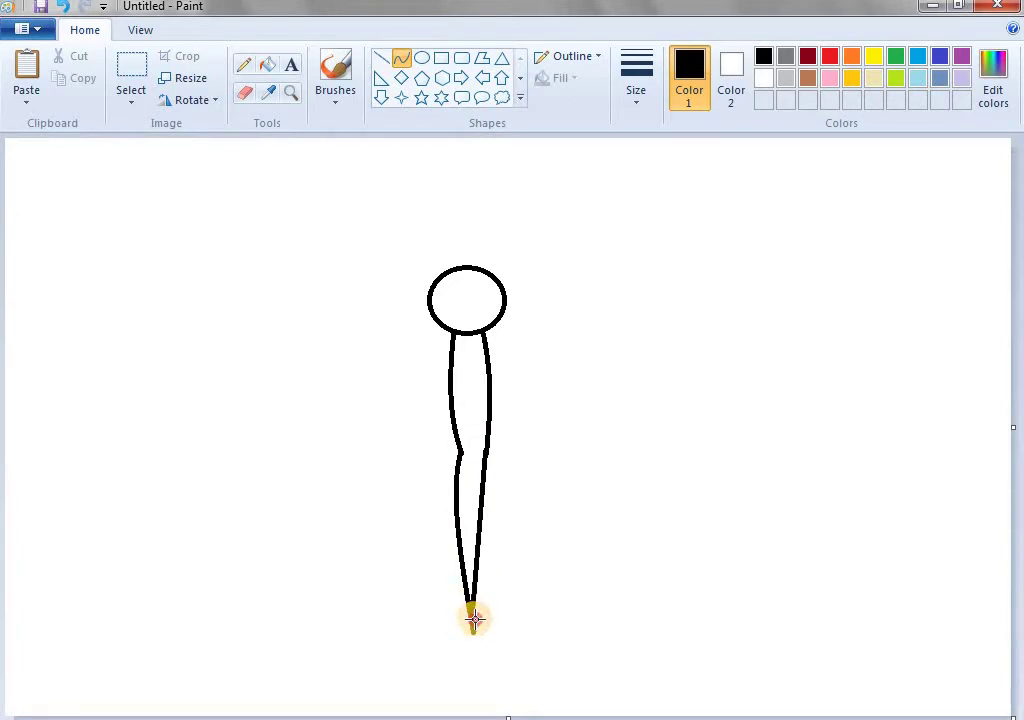
pyautogui.moveTo(478, 560)
pyautogui.mouseDown()
pyautogui.moveTo(491, 450)
pyautogui.moveTo(490, 555)
pyautogui.mouseUp()
pyautogui.click(467, 305)
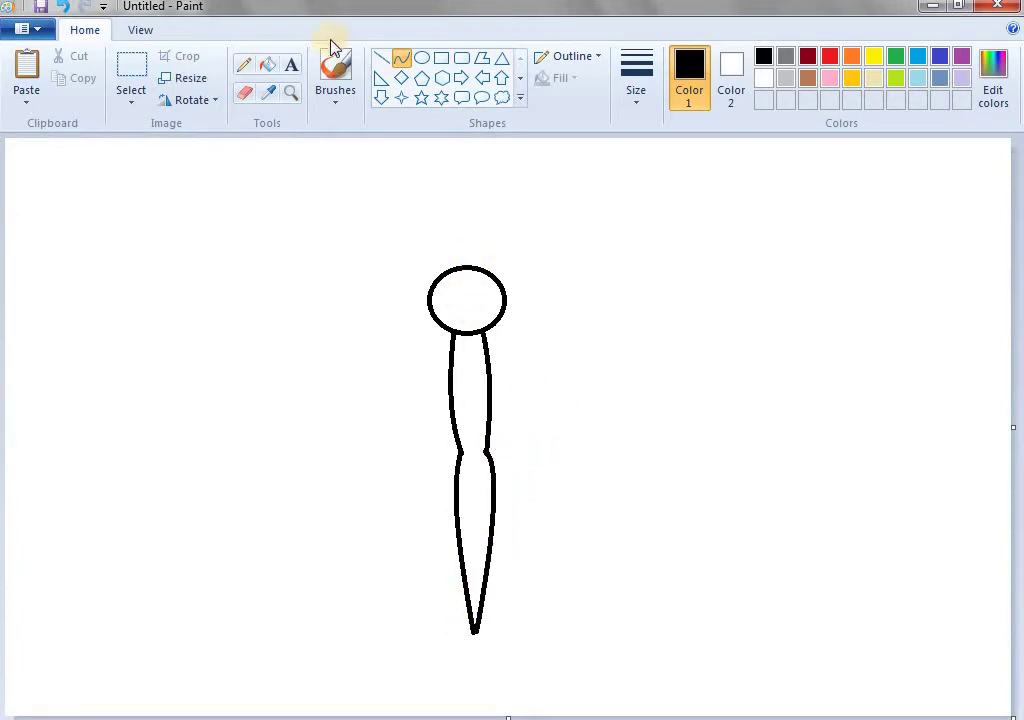
# Step: Fill the head and the body outline with black
pyautogui.click(270, 68)
pyautogui.click(480, 292)
pyautogui.click(475, 389)
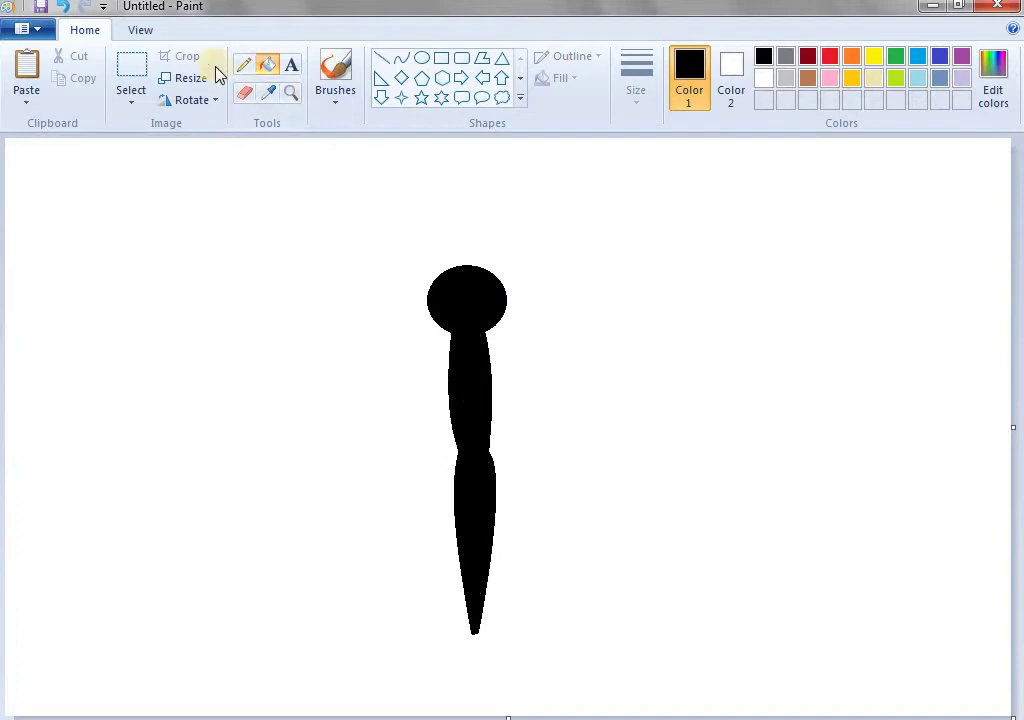
# Step: Select the whole figure with a rectangular selection and move it slightly down and to the right
pyautogui.click(140, 106)
pyautogui.click(171, 158)
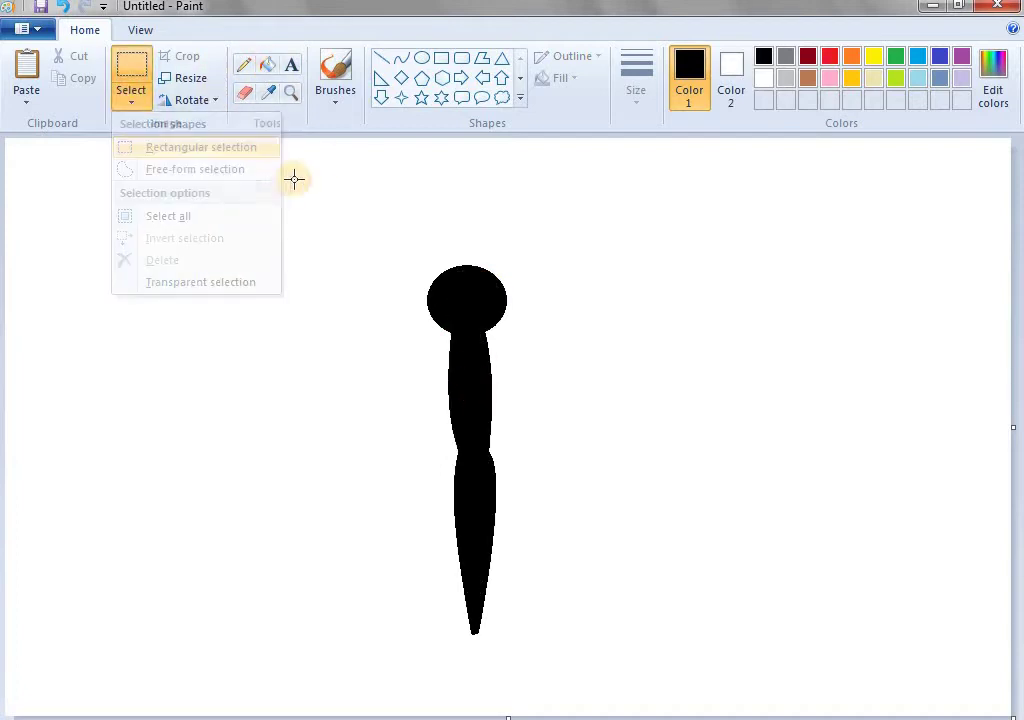
pyautogui.moveTo(319, 193); pyautogui.dragTo(572, 491)
pyautogui.moveTo(649, 629); pyautogui.dragTo(629, 715)
pyautogui.moveTo(475, 464); pyautogui.dragTo(486, 499)
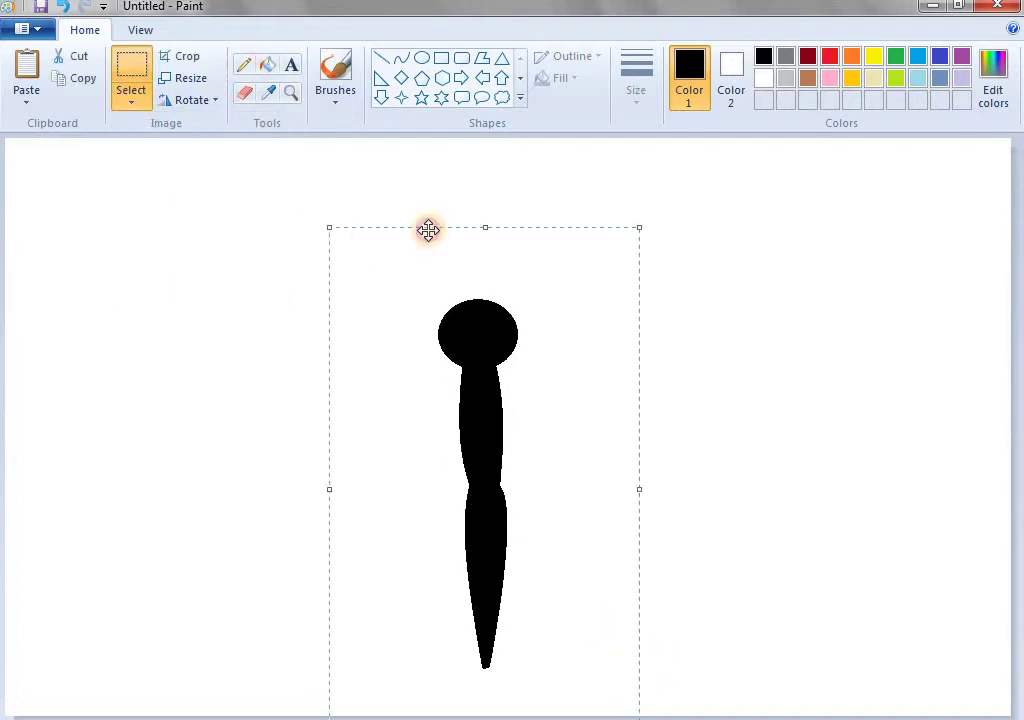
# Step: Draw two curled antennae on top of the head with the Pencil, using a thicker line size
pyautogui.click(250, 67)
pyautogui.moveTo(485, 300); pyautogui.dragTo(517, 238)
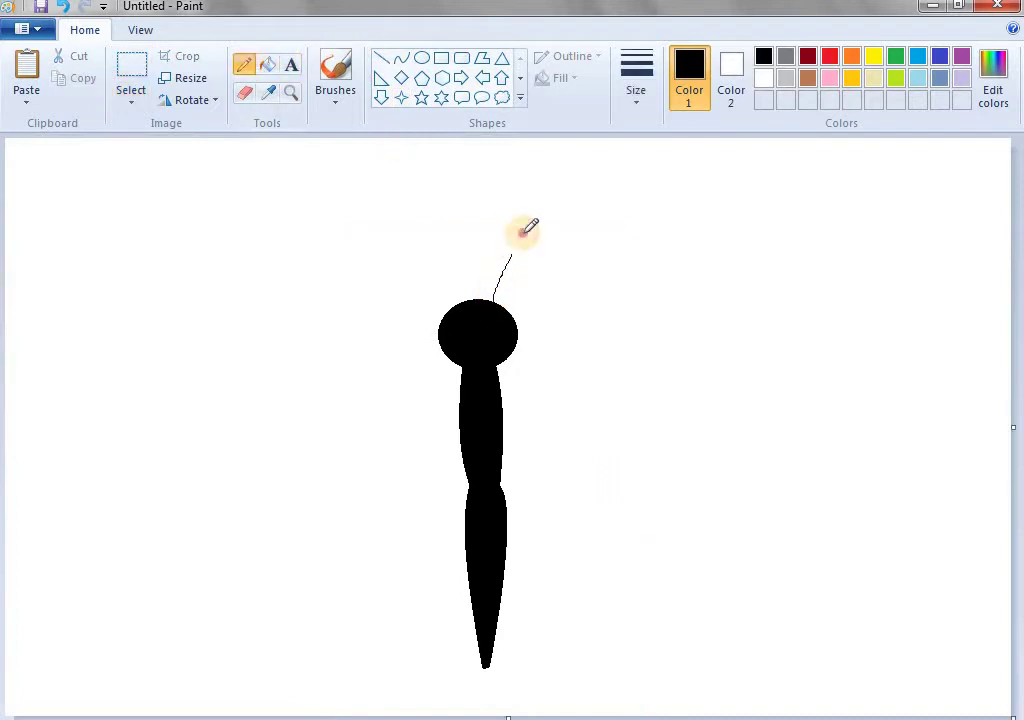
pyautogui.hotkey('ctrl', 'z')
pyautogui.click(641, 80)
pyautogui.click(648, 248)
pyautogui.moveTo(492, 300)
pyautogui.mouseDown()
pyautogui.moveTo(517, 251)
pyautogui.moveTo(575, 220)
pyautogui.moveTo(558, 239)
pyautogui.mouseUp()
pyautogui.moveTo(475, 299); pyautogui.dragTo(454, 249)
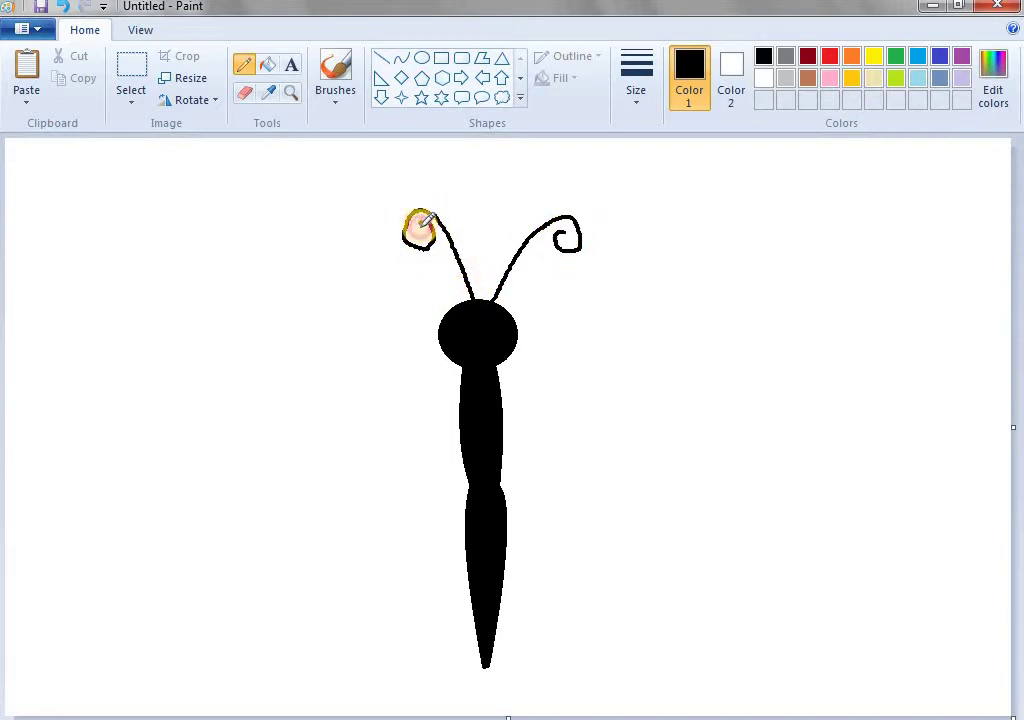
# Step: Draw the top and outer edges of the upper right wing with curves starting from the upper body
pyautogui.moveTo(490, 376); pyautogui.dragTo(706, 211)
pyautogui.click(401, 58)
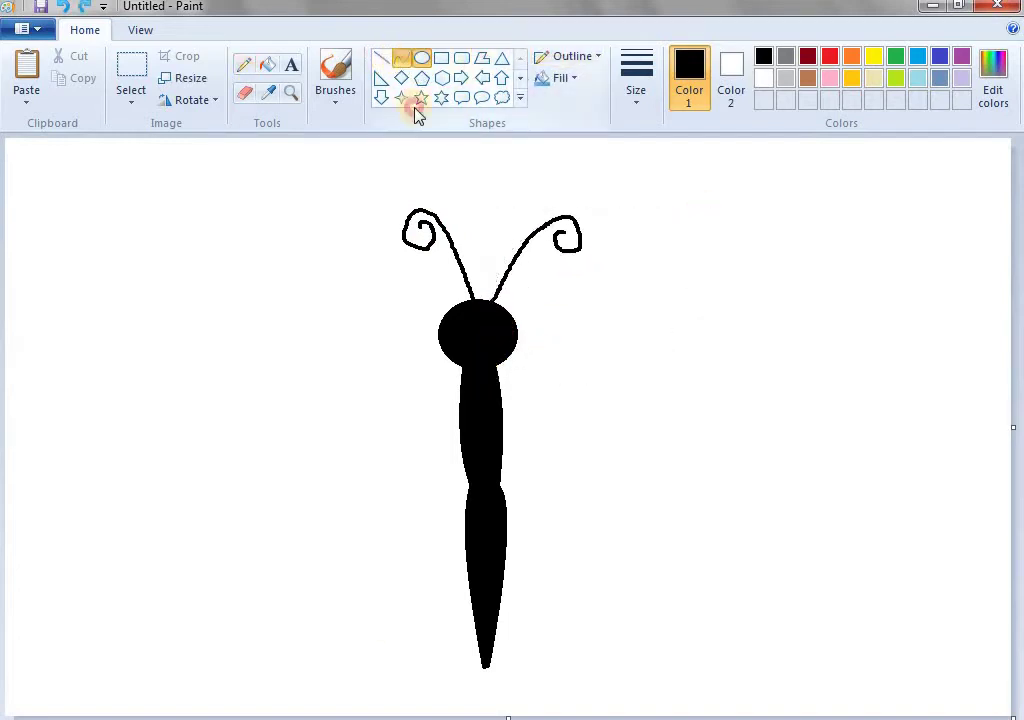
pyautogui.moveTo(496, 370); pyautogui.dragTo(710, 242)
pyautogui.moveTo(624, 286)
pyautogui.mouseDown()
pyautogui.moveTo(686, 235)
pyautogui.moveTo(738, 219)
pyautogui.moveTo(763, 219)
pyautogui.moveTo(790, 262)
pyautogui.mouseUp()
pyautogui.click(798, 286)
pyautogui.moveTo(798, 373); pyautogui.dragTo(753, 440)
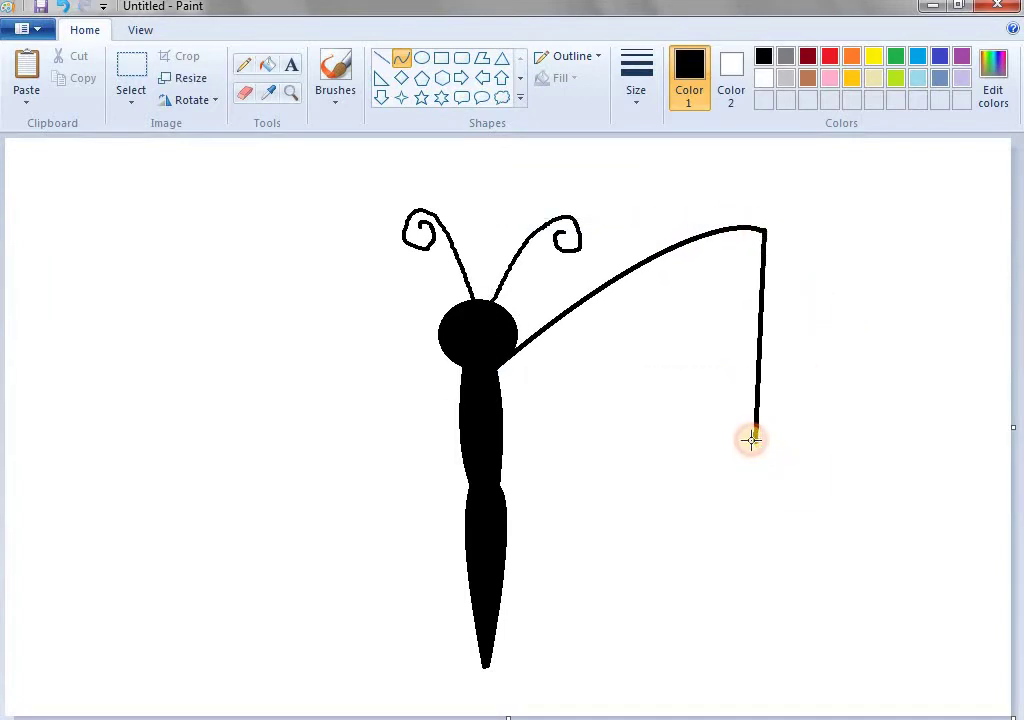
pyautogui.moveTo(761, 247); pyautogui.dragTo(745, 345)
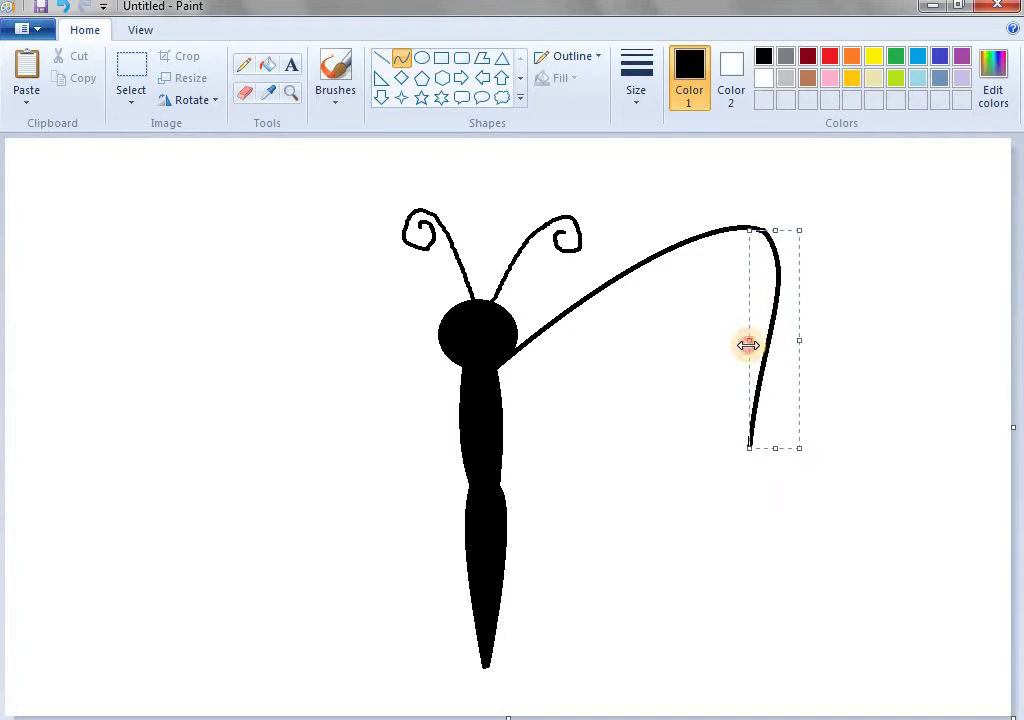
# Step: Close the upper right wing with a curved bottom edge from the body to the wing's outer edge
pyautogui.moveTo(502, 438)
pyautogui.mouseDown()
pyautogui.moveTo(731, 489)
pyautogui.moveTo(748, 450)
pyautogui.mouseUp()
pyautogui.moveTo(685, 468); pyautogui.dragTo(733, 490)
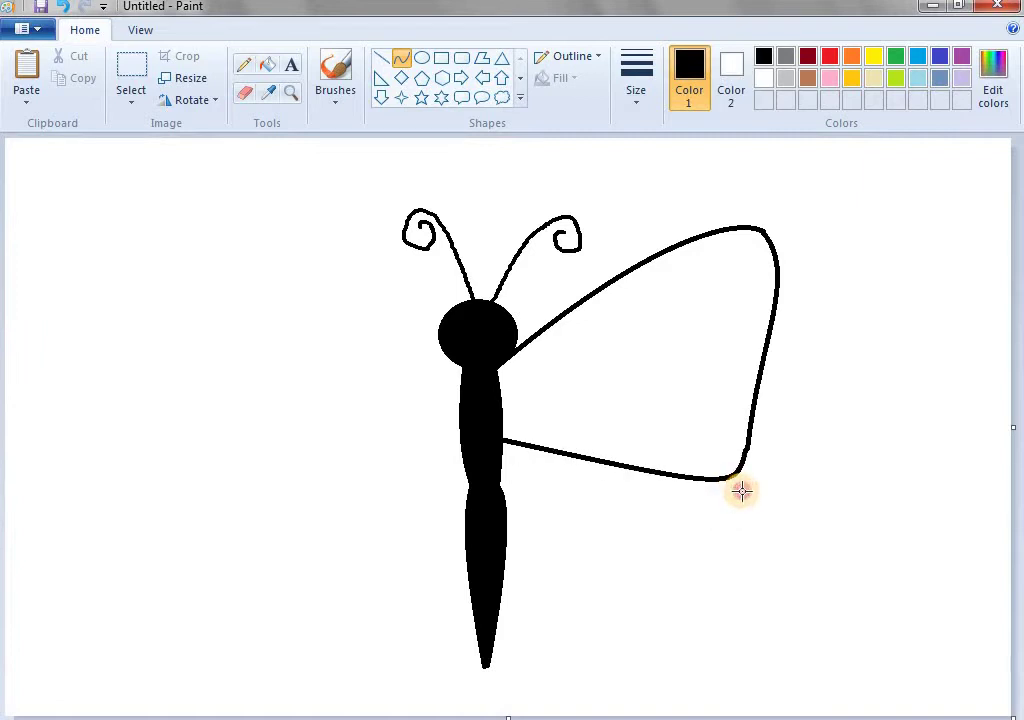
pyautogui.click(722, 574)
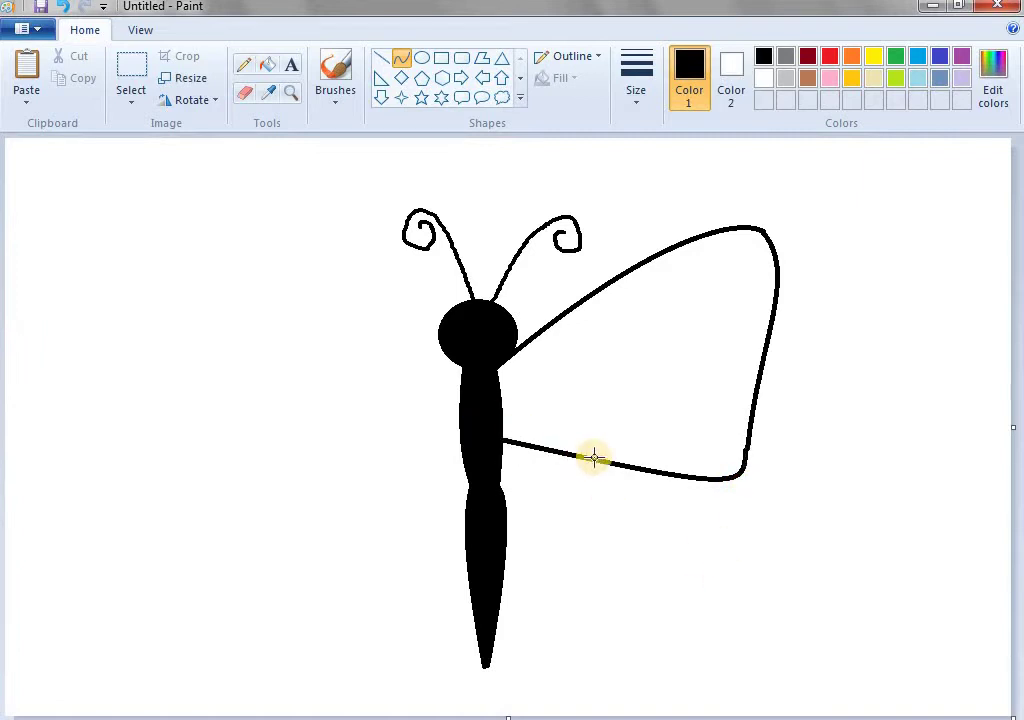
# Step: Draw a rounded lower right wing with curves from the upper wing's bottom edge back to the lower body
pyautogui.moveTo(609, 463); pyautogui.dragTo(690, 602)
pyautogui.moveTo(679, 544); pyautogui.dragTo(709, 526)
pyautogui.click(695, 553)
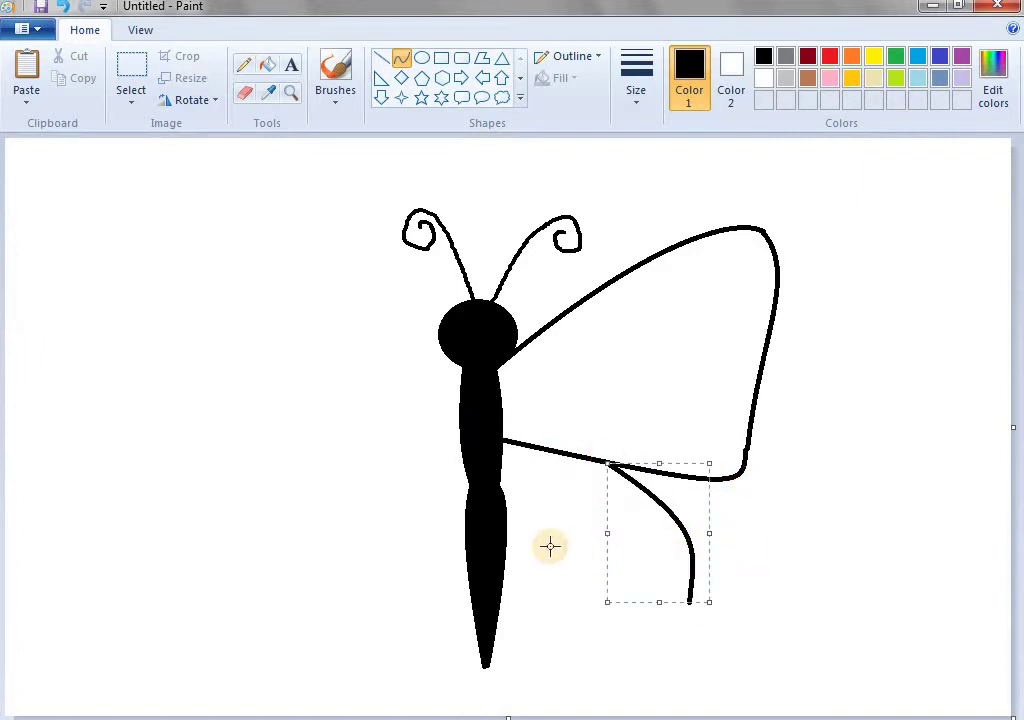
pyautogui.moveTo(501, 513); pyautogui.dragTo(594, 629)
pyautogui.moveTo(539, 581)
pyautogui.mouseDown()
pyautogui.moveTo(544, 633)
pyautogui.moveTo(585, 640)
pyautogui.mouseUp()
pyautogui.click(585, 640)
pyautogui.moveTo(592, 512); pyautogui.dragTo(638, 527)
pyautogui.click(767, 545)
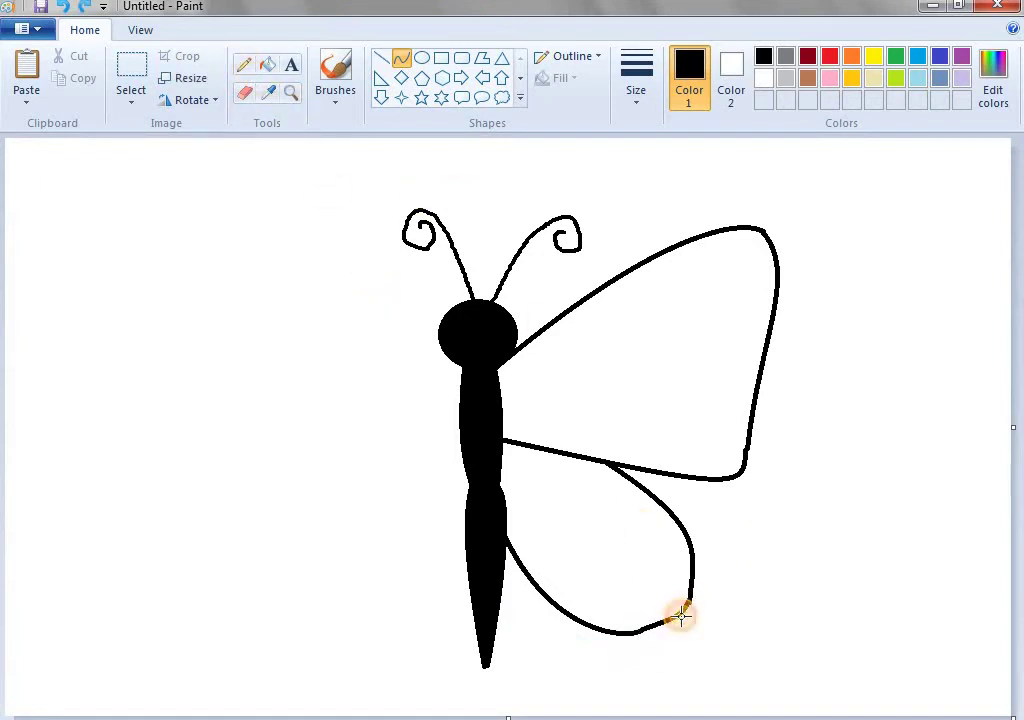
pyautogui.moveTo(680, 616); pyautogui.dragTo(642, 628)
pyautogui.click(131, 95)
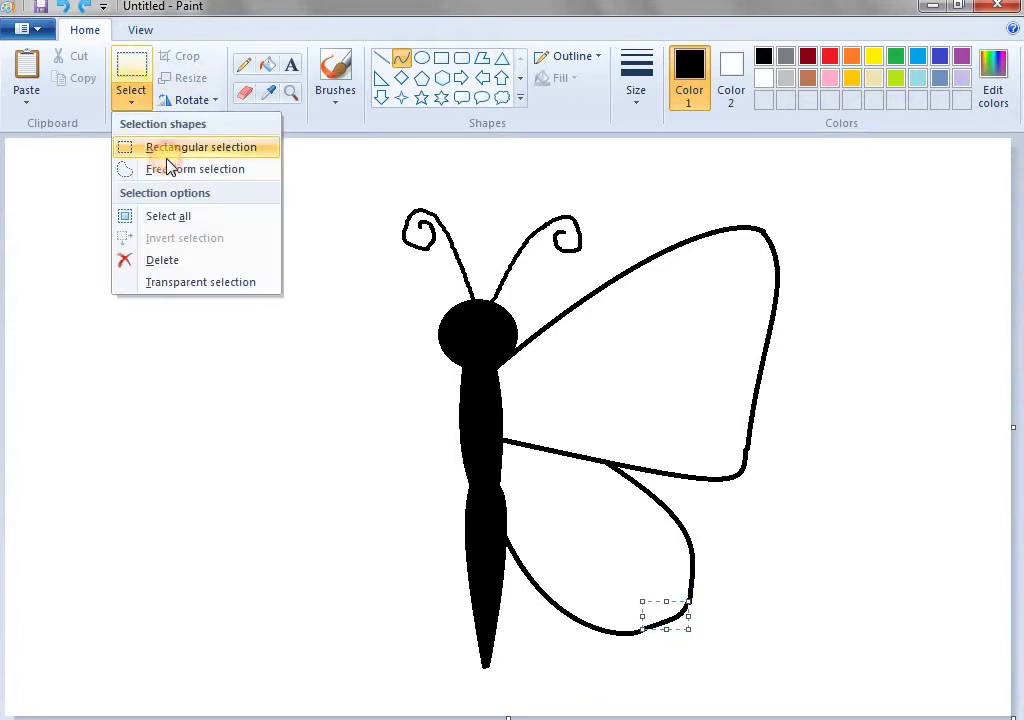
pyautogui.click(170, 147)
pyautogui.moveTo(735, 184); pyautogui.dragTo(837, 580)
# Step: Select both right wings with a transparent free-form selection that follows the body's edge, and copy them
pyautogui.click(131, 104)
pyautogui.click(150, 170)
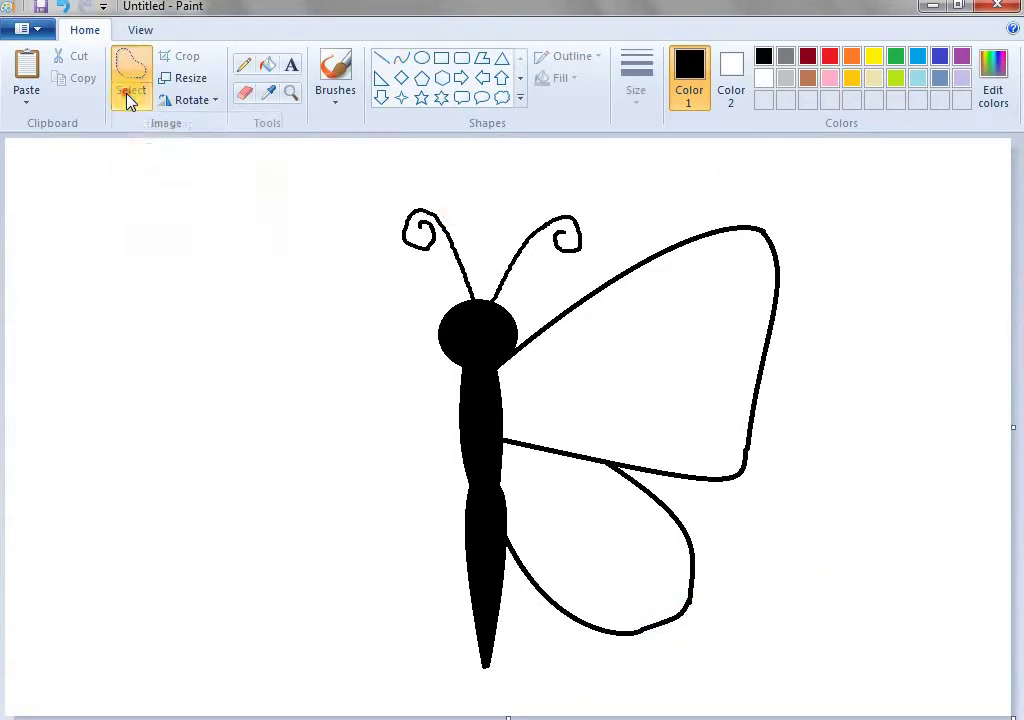
pyautogui.click(128, 100)
pyautogui.click(163, 282)
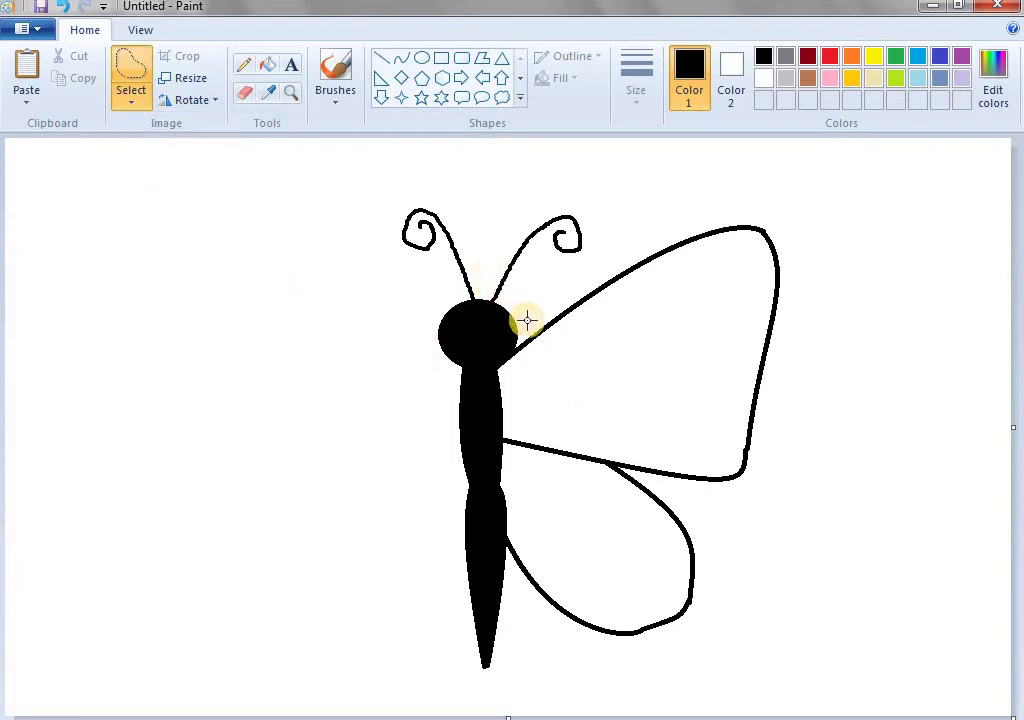
pyautogui.moveTo(527, 320)
pyautogui.mouseDown()
pyautogui.moveTo(510, 375)
pyautogui.moveTo(513, 568)
pyautogui.moveTo(567, 654)
pyautogui.moveTo(814, 567)
pyautogui.moveTo(772, 126)
pyautogui.moveTo(648, 189)
pyautogui.moveTo(588, 272)
pyautogui.moveTo(528, 318)
pyautogui.mouseUp()
pyautogui.rightClick(607, 321)
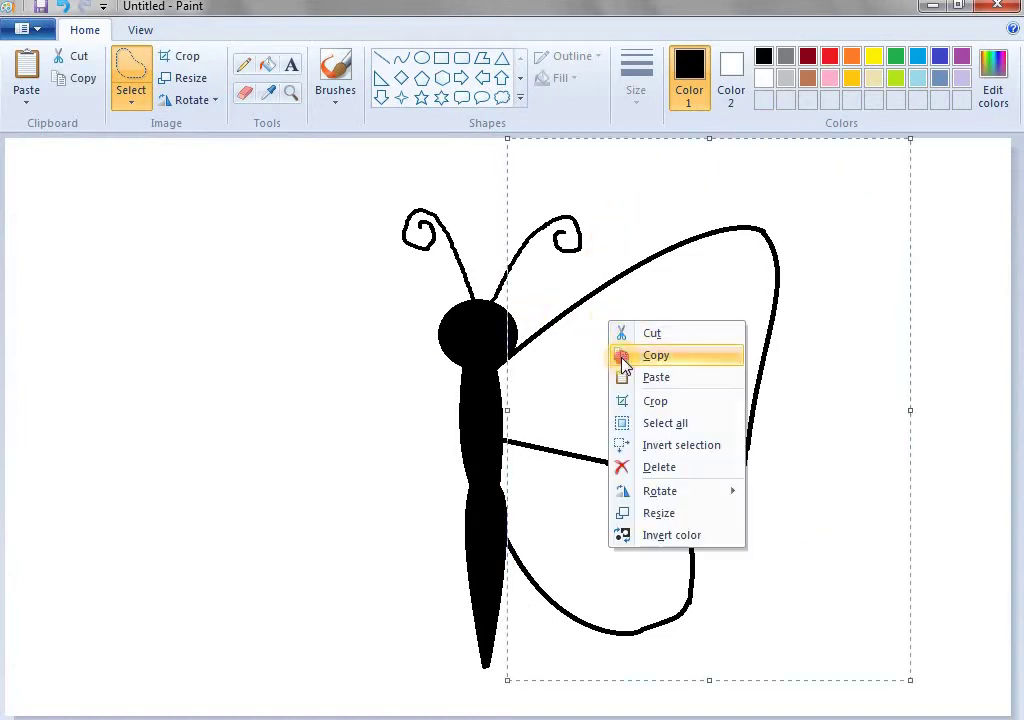
pyautogui.click(623, 358)
# Step: Paste the copied wings, flip them horizontally and move them against the left side of the body
pyautogui.click(267, 325)
pyautogui.rightClick(267, 325)
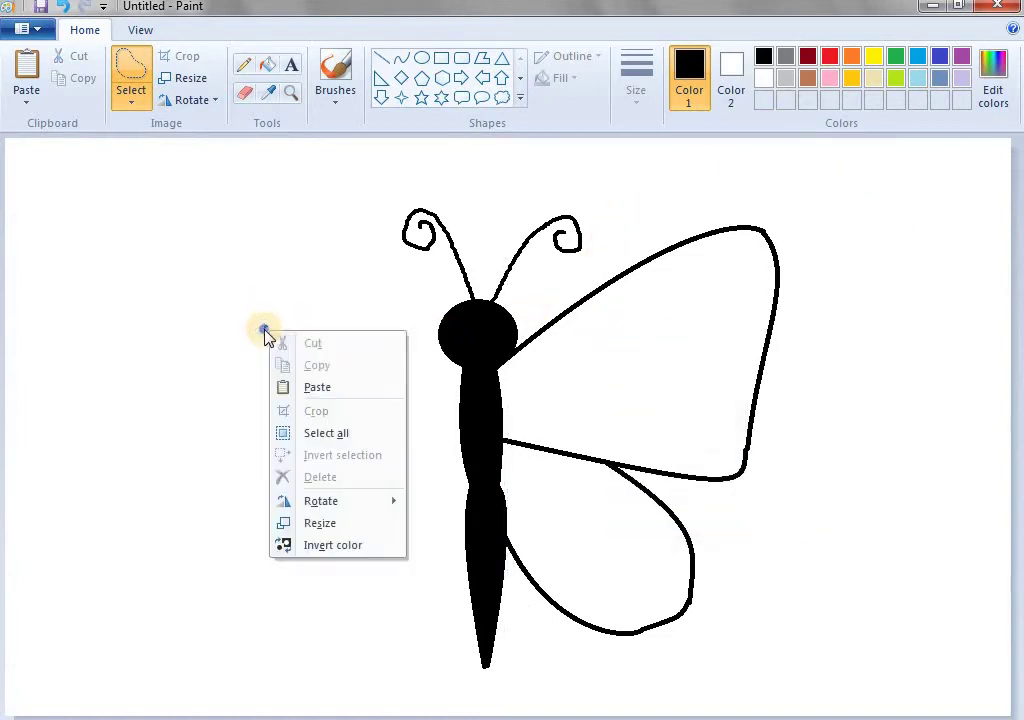
pyautogui.click(313, 387)
pyautogui.rightClick(288, 353)
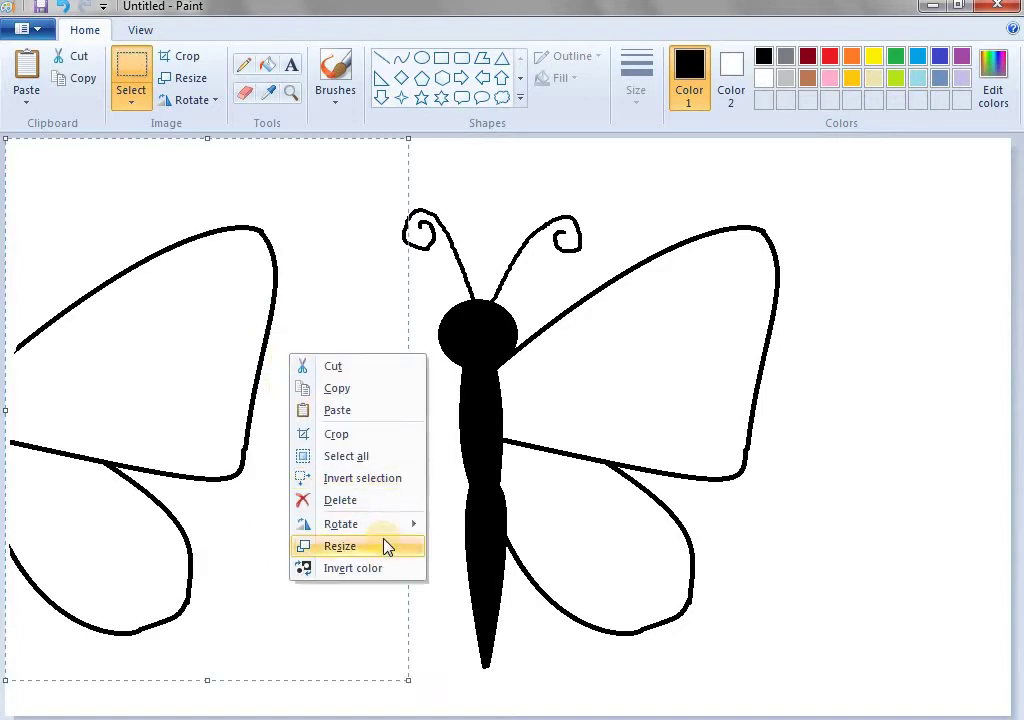
pyautogui.moveTo(398, 528)
pyautogui.click(445, 613)
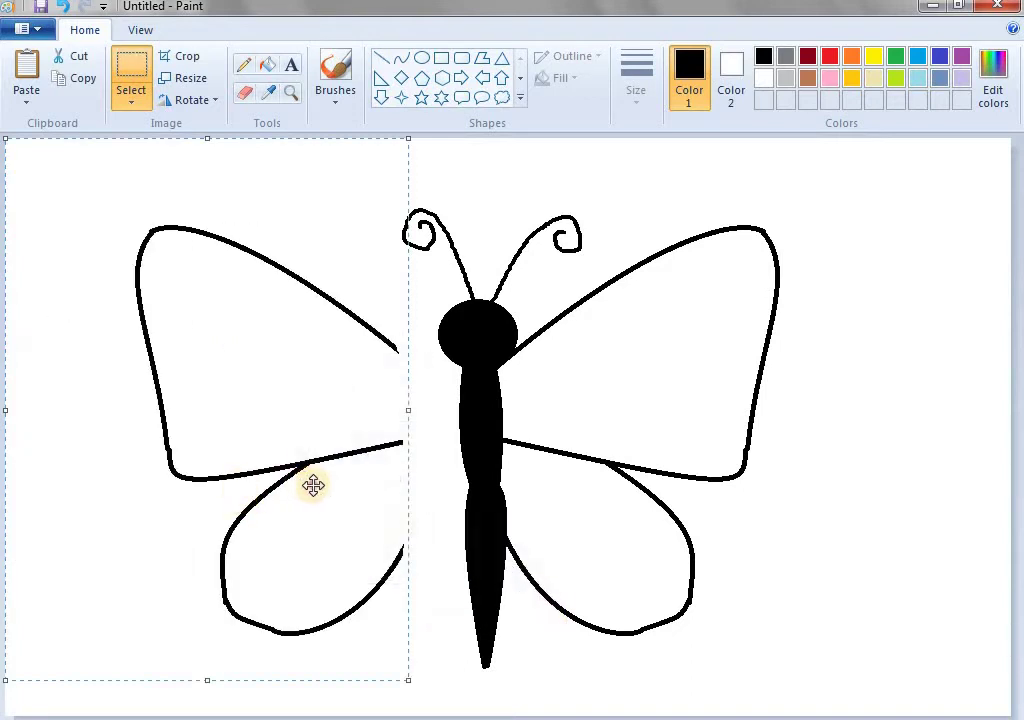
pyautogui.moveTo(313, 485); pyautogui.dragTo(377, 490)
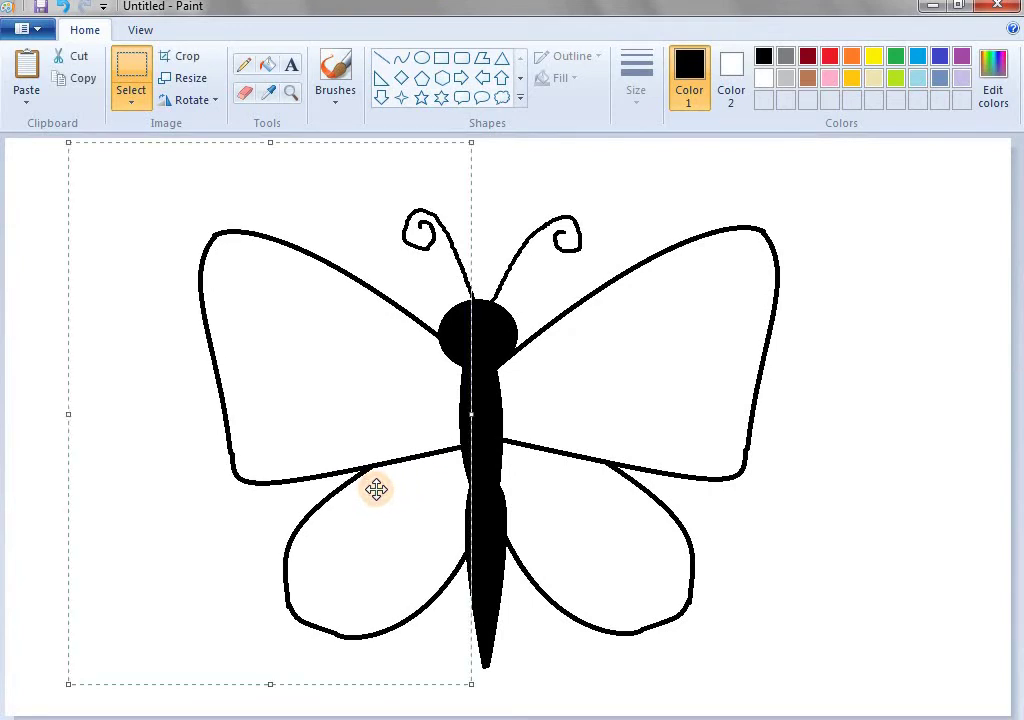
# Step: Draw an inner outline inside each upper wing and fill the borders between the outlines with black
pyautogui.click(290, 92)
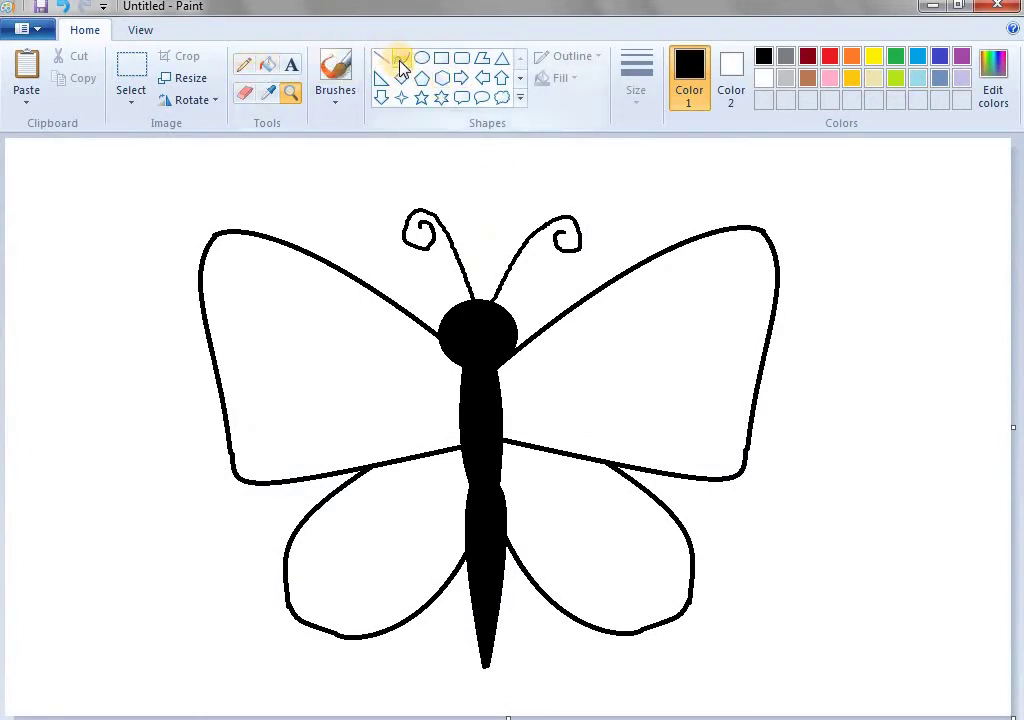
pyautogui.click(401, 60)
pyautogui.moveTo(497, 377); pyautogui.dragTo(697, 251)
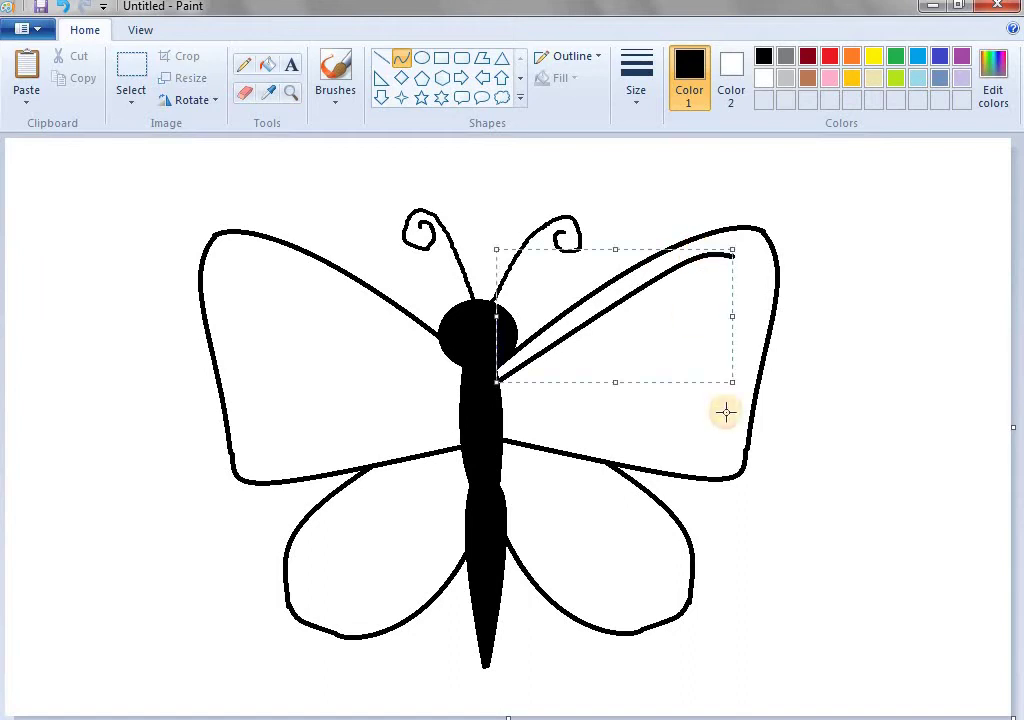
pyautogui.click(560, 207)
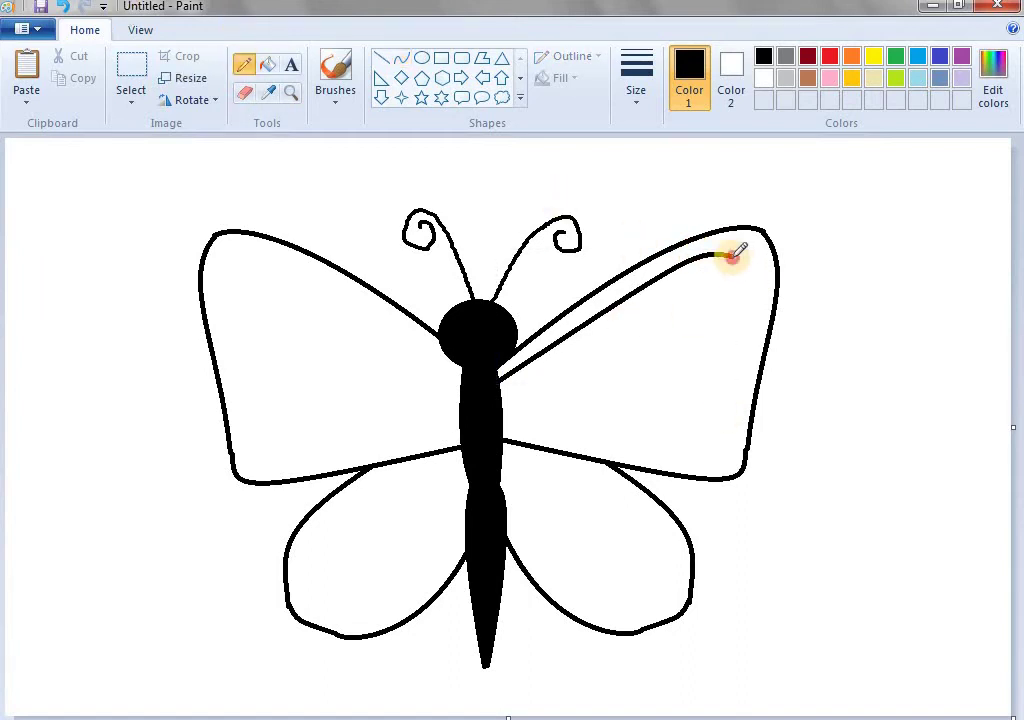
pyautogui.moveTo(747, 295)
pyautogui.mouseDown()
pyautogui.moveTo(722, 450)
pyautogui.moveTo(452, 428)
pyautogui.moveTo(268, 463)
pyautogui.moveTo(233, 265)
pyautogui.moveTo(241, 256)
pyautogui.moveTo(271, 263)
pyautogui.moveTo(423, 331)
pyautogui.moveTo(450, 357)
pyautogui.moveTo(355, 296)
pyautogui.mouseUp()
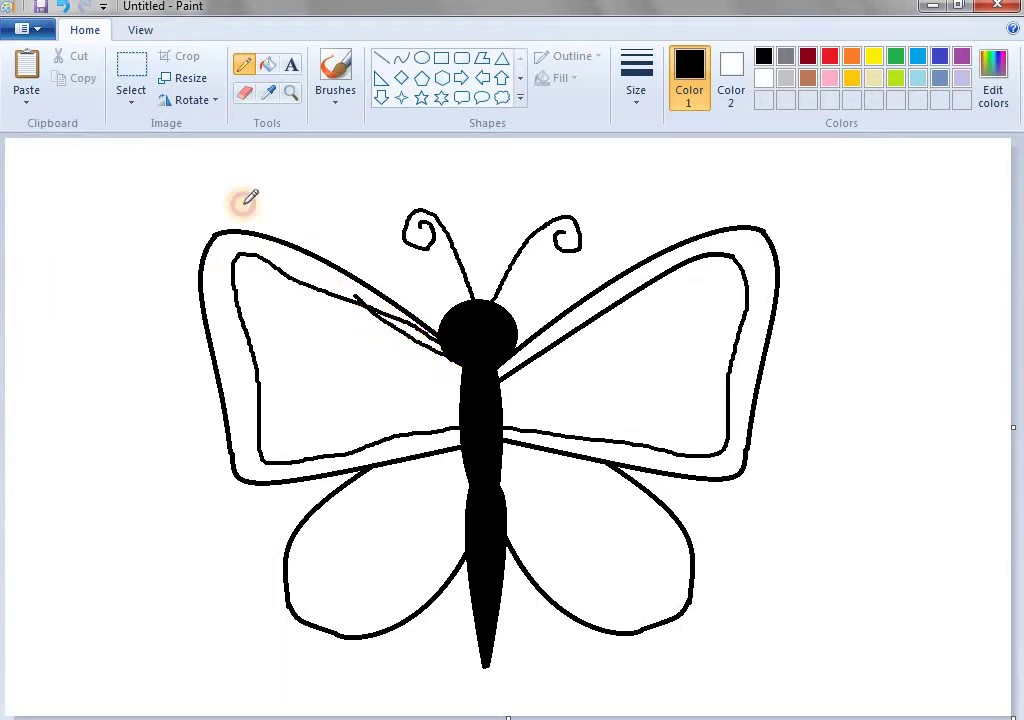
pyautogui.click(400, 318)
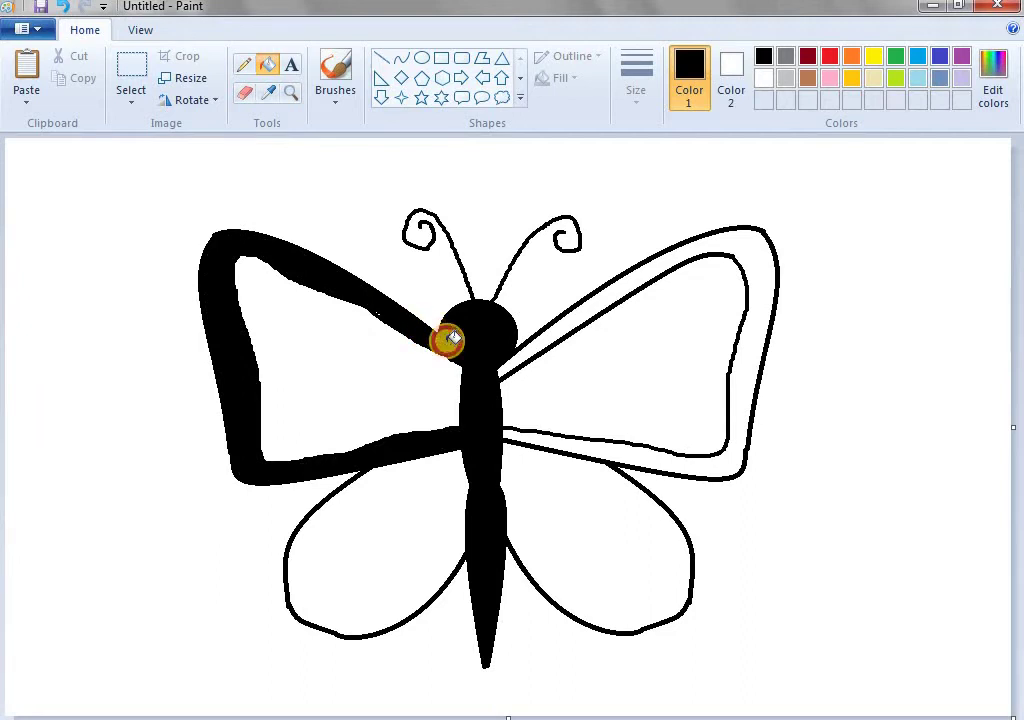
pyautogui.click(549, 331)
# Step: Draw an inner outline inside each lower wing with the Pencil, following the wing's outer edge
pyautogui.click(400, 62)
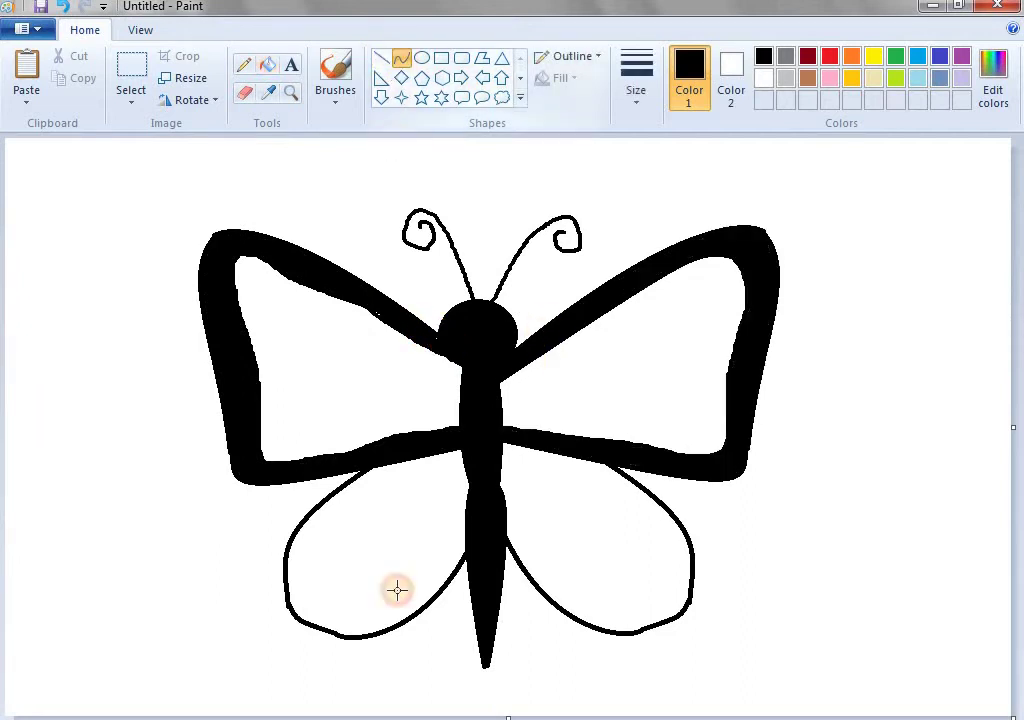
pyautogui.click(243, 64)
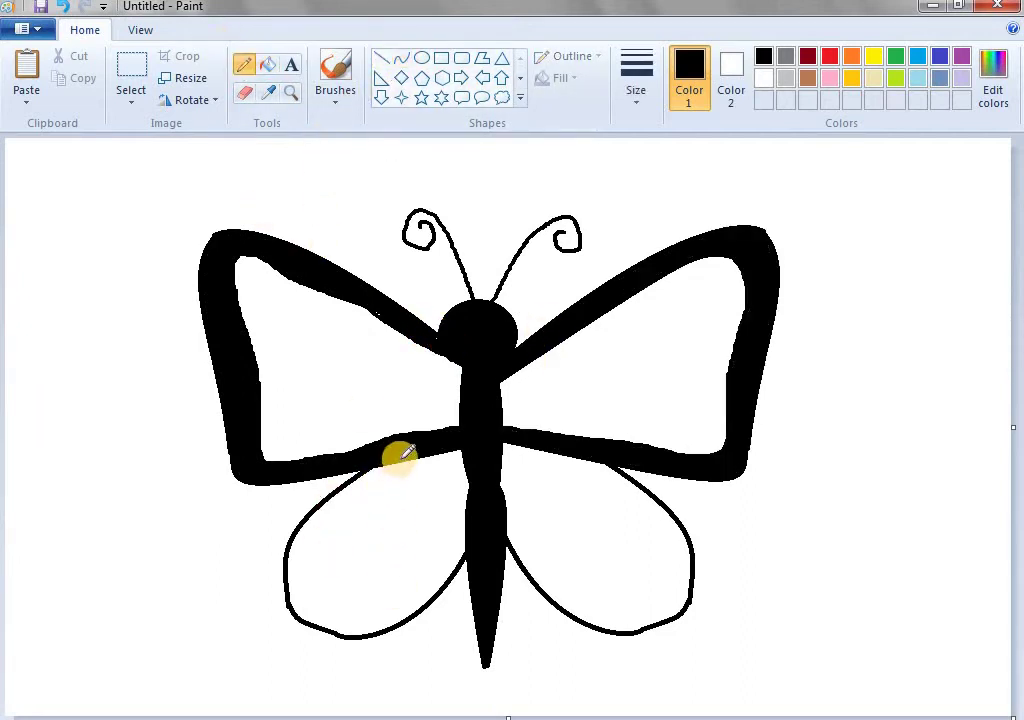
pyautogui.moveTo(393, 464)
pyautogui.mouseDown()
pyautogui.moveTo(329, 530)
pyautogui.moveTo(318, 576)
pyautogui.moveTo(346, 618)
pyautogui.moveTo(406, 614)
pyautogui.mouseUp()
pyautogui.hotkey('ctrl', 'z')
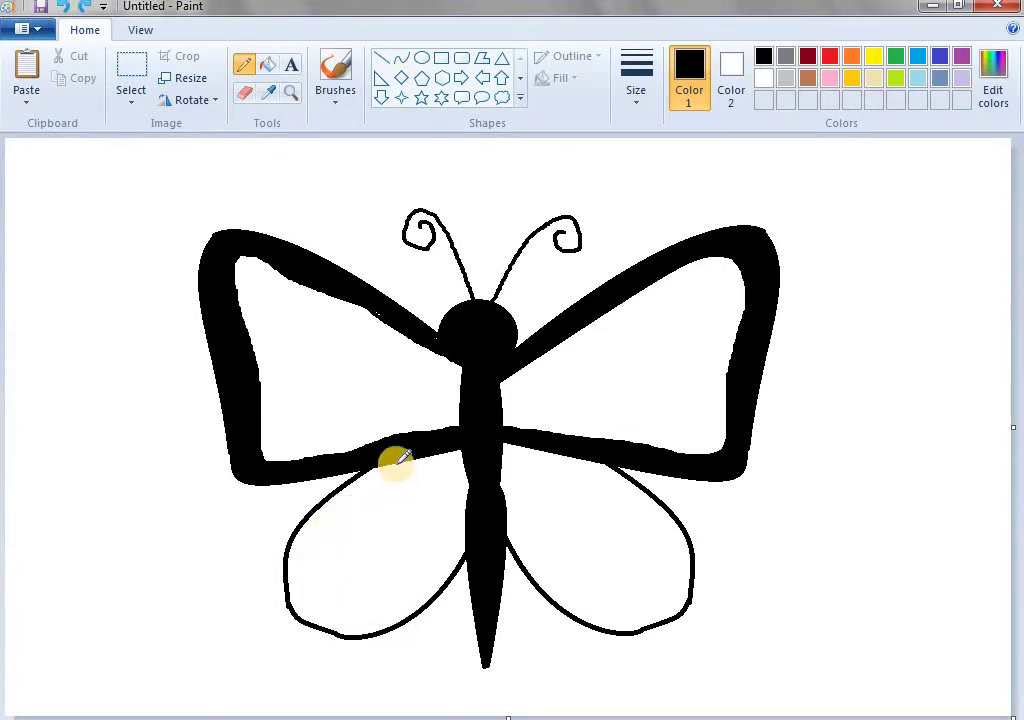
pyautogui.moveTo(393, 462)
pyautogui.mouseDown()
pyautogui.moveTo(332, 524)
pyautogui.moveTo(314, 574)
pyautogui.moveTo(341, 605)
pyautogui.moveTo(407, 589)
pyautogui.moveTo(457, 552)
pyautogui.moveTo(492, 502)
pyautogui.moveTo(509, 540)
pyautogui.moveTo(625, 613)
pyautogui.moveTo(652, 601)
pyautogui.moveTo(663, 573)
pyautogui.moveTo(655, 539)
pyautogui.moveTo(580, 440)
pyautogui.mouseUp()
# Step: Fill the borders between the outer and inner outlines of both lower wings with black
pyautogui.click(267, 64)
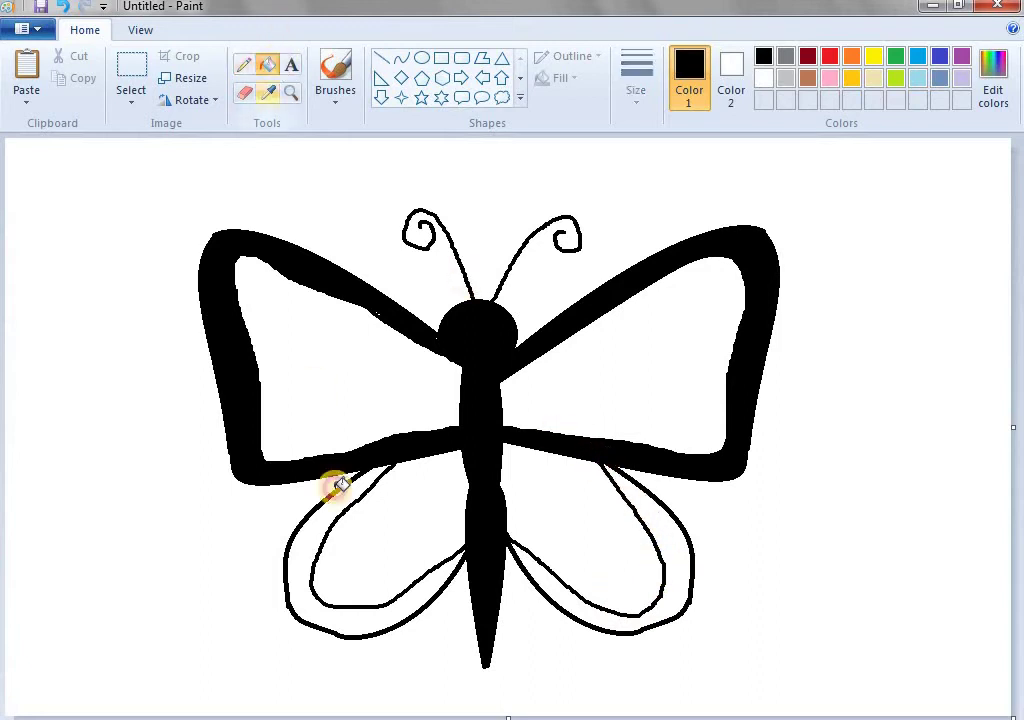
pyautogui.click(304, 590)
pyautogui.click(582, 603)
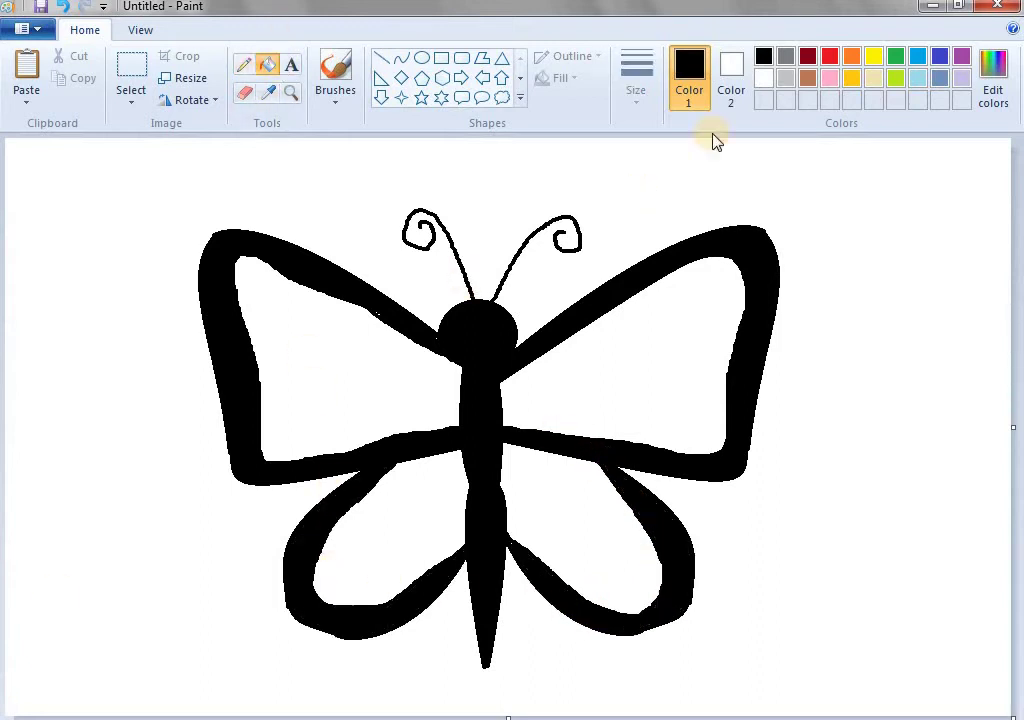
pyautogui.click(851, 60)
pyautogui.click(995, 84)
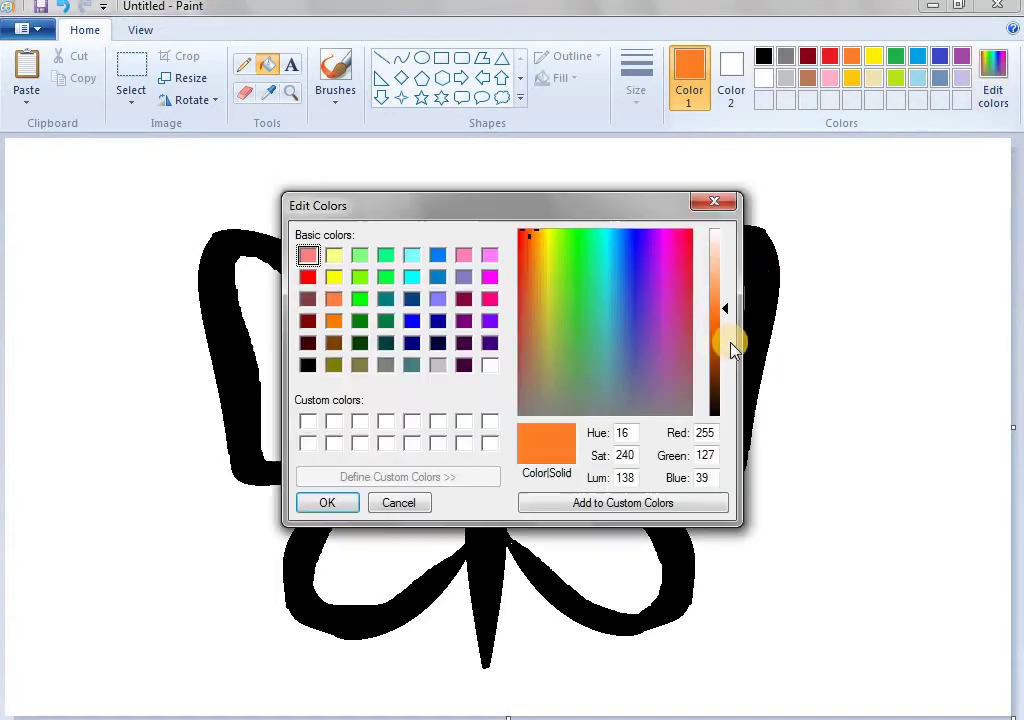
pyautogui.click(713, 205)
# Step: Mix a custom medium blue (red 40, green 97, blue 153) from indigo as the drawing color
pyautogui.click(1008, 88)
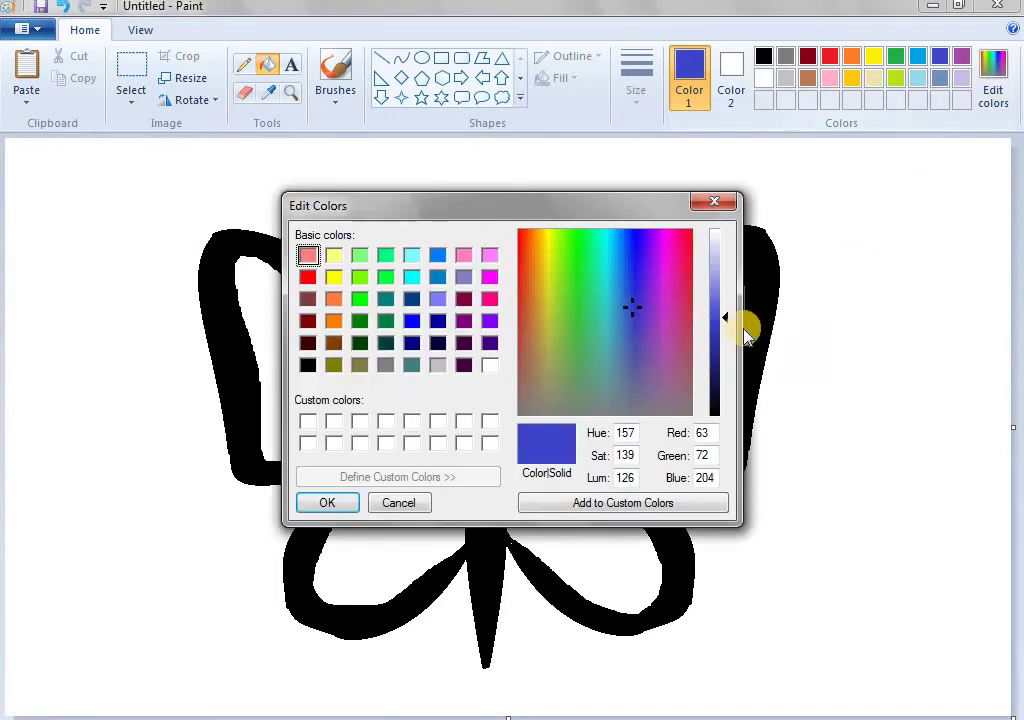
pyautogui.moveTo(743, 327); pyautogui.dragTo(715, 343)
pyautogui.moveTo(629, 304); pyautogui.dragTo(621, 321)
pyautogui.click(335, 503)
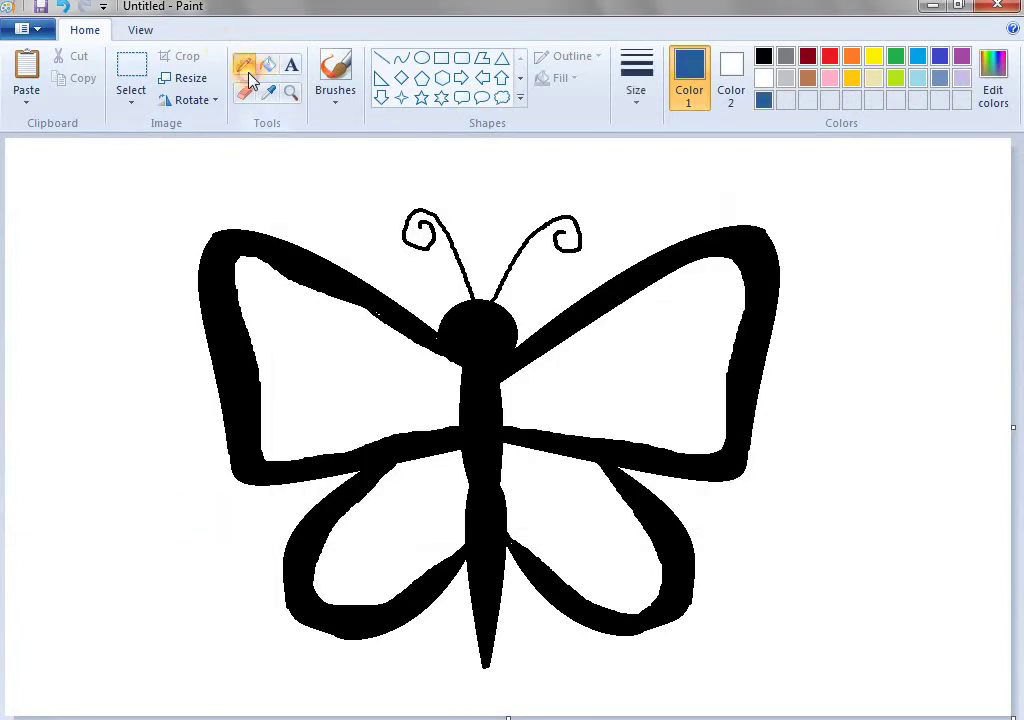
# Step: Draw a roughly triangular medium blue outline with the Pencil inside each of the four wings, redrawing the upper left one from the body outward
pyautogui.click(249, 74)
pyautogui.moveTo(499, 390)
pyautogui.mouseDown()
pyautogui.moveTo(704, 277)
pyautogui.moveTo(692, 435)
pyautogui.moveTo(500, 408)
pyautogui.mouseUp()
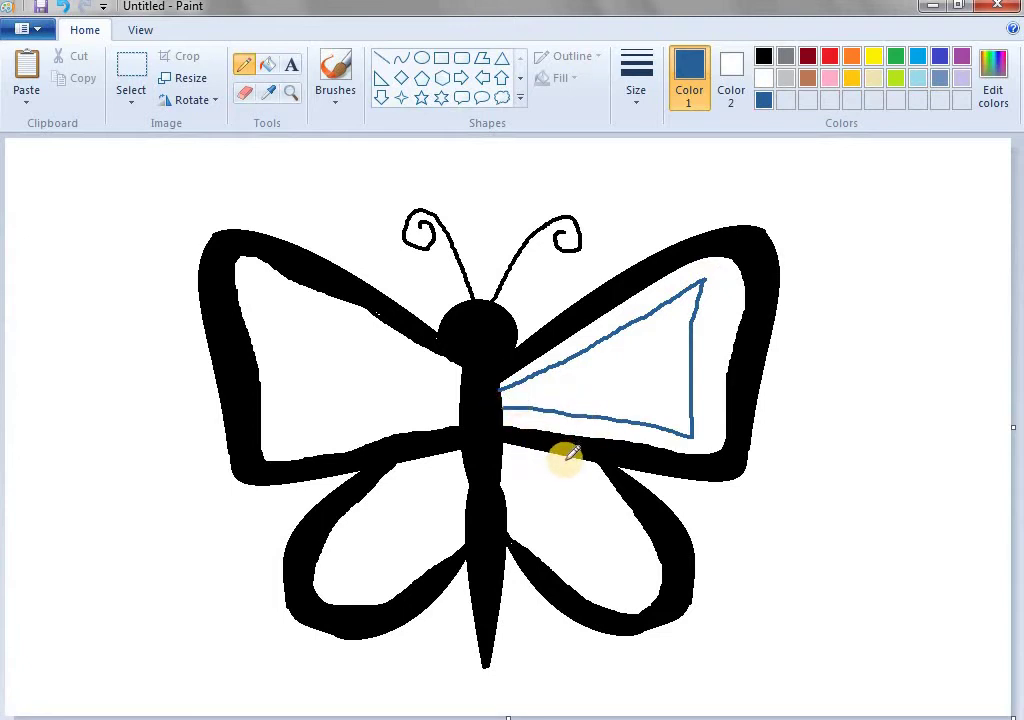
pyautogui.moveTo(572, 458)
pyautogui.mouseDown()
pyautogui.moveTo(627, 589)
pyautogui.moveTo(552, 559)
pyautogui.moveTo(502, 521)
pyautogui.moveTo(340, 579)
pyautogui.moveTo(343, 551)
pyautogui.moveTo(460, 451)
pyautogui.mouseUp()
pyautogui.moveTo(462, 383)
pyautogui.mouseDown()
pyautogui.moveTo(414, 384)
pyautogui.moveTo(357, 361)
pyautogui.mouseUp()
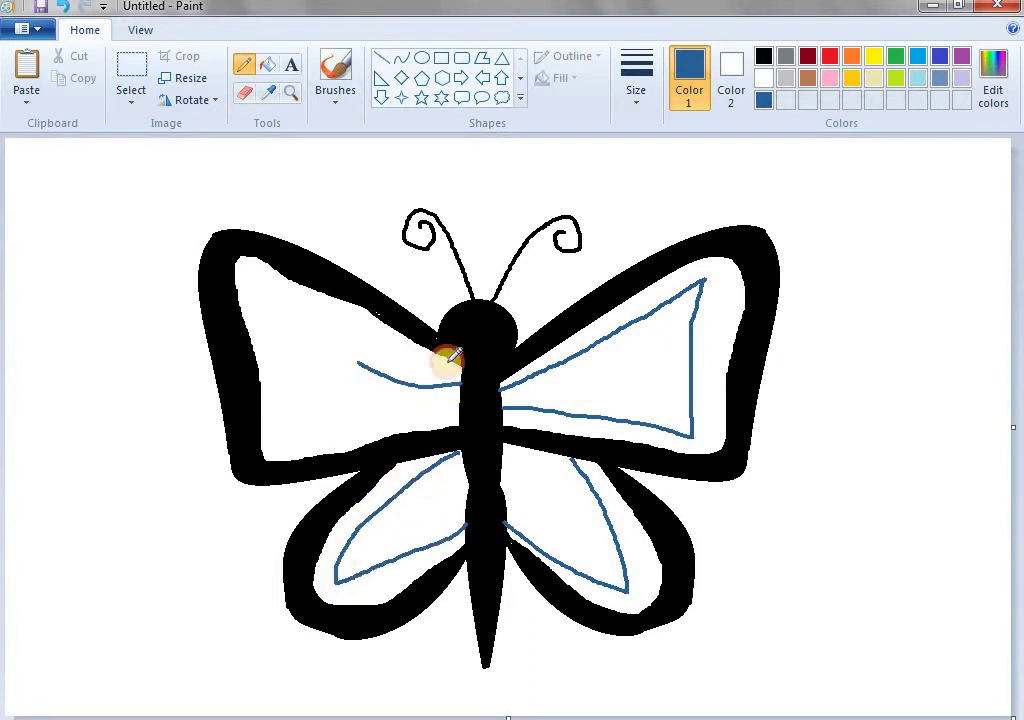
pyautogui.hotkey('ctrl', 'z')
pyautogui.moveTo(463, 381)
pyautogui.mouseDown()
pyautogui.moveTo(403, 369)
pyautogui.moveTo(293, 304)
pyautogui.moveTo(290, 427)
pyautogui.moveTo(452, 404)
pyautogui.mouseUp()
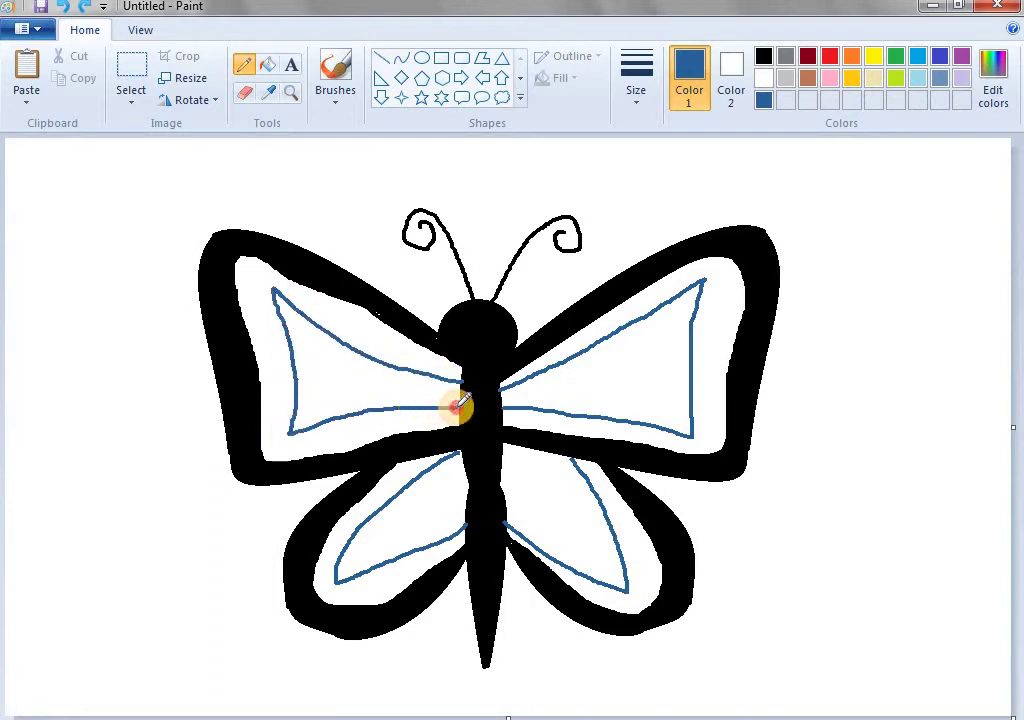
# Step: Fill the bands between the black borders and the inner outlines of all four wings with the medium blue
pyautogui.click(270, 67)
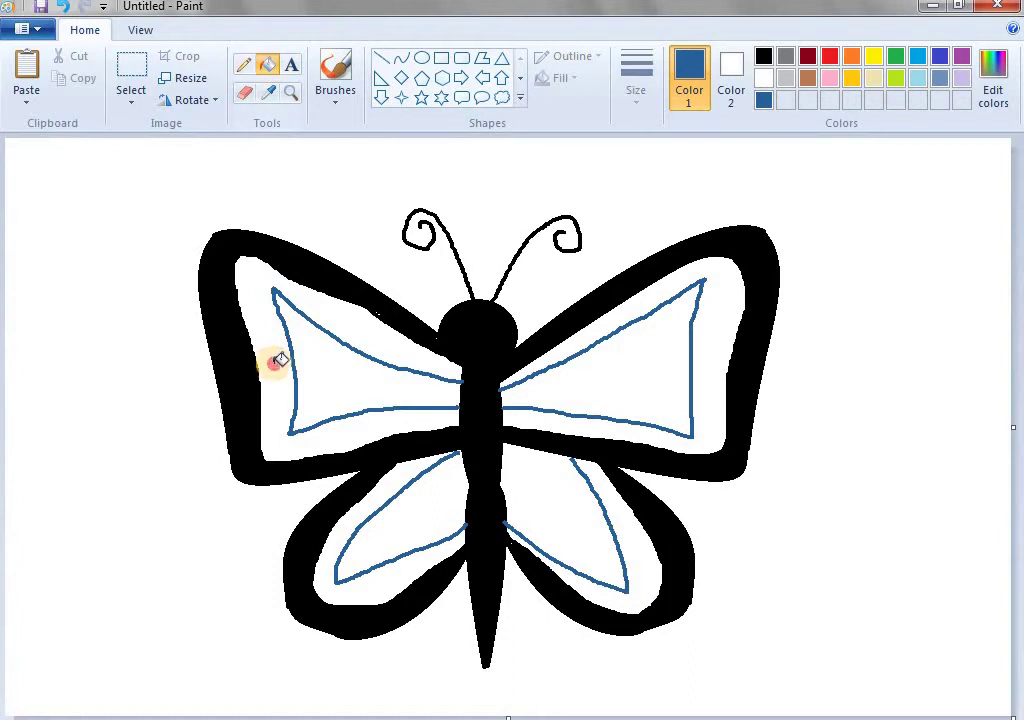
pyautogui.click(277, 359)
pyautogui.click(365, 542)
pyautogui.click(630, 578)
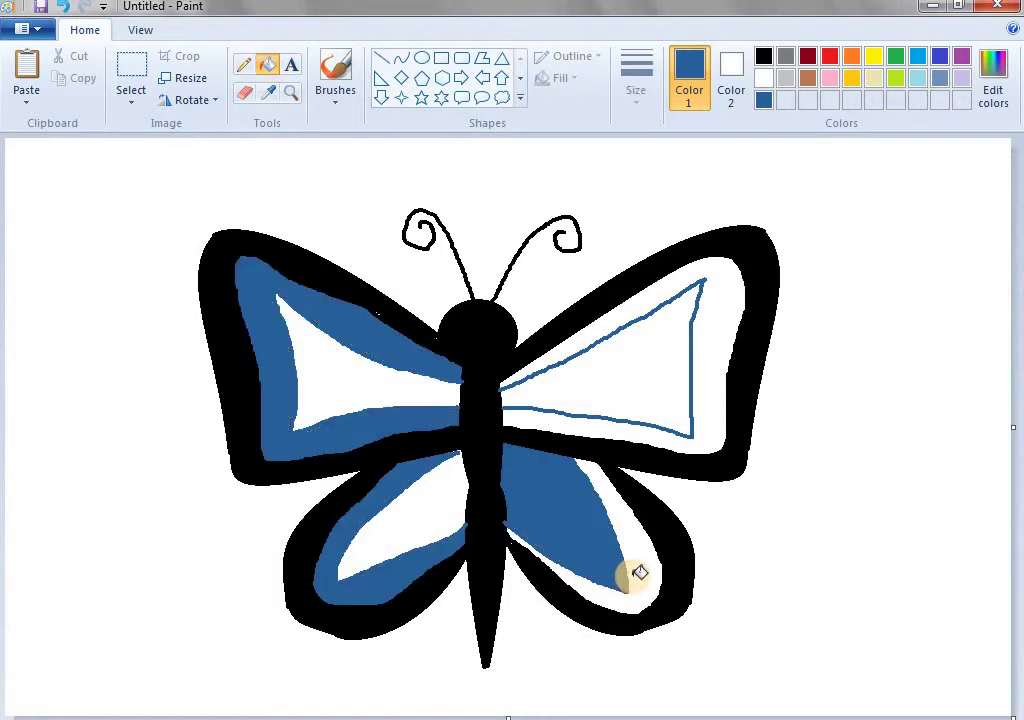
pyautogui.click(708, 407)
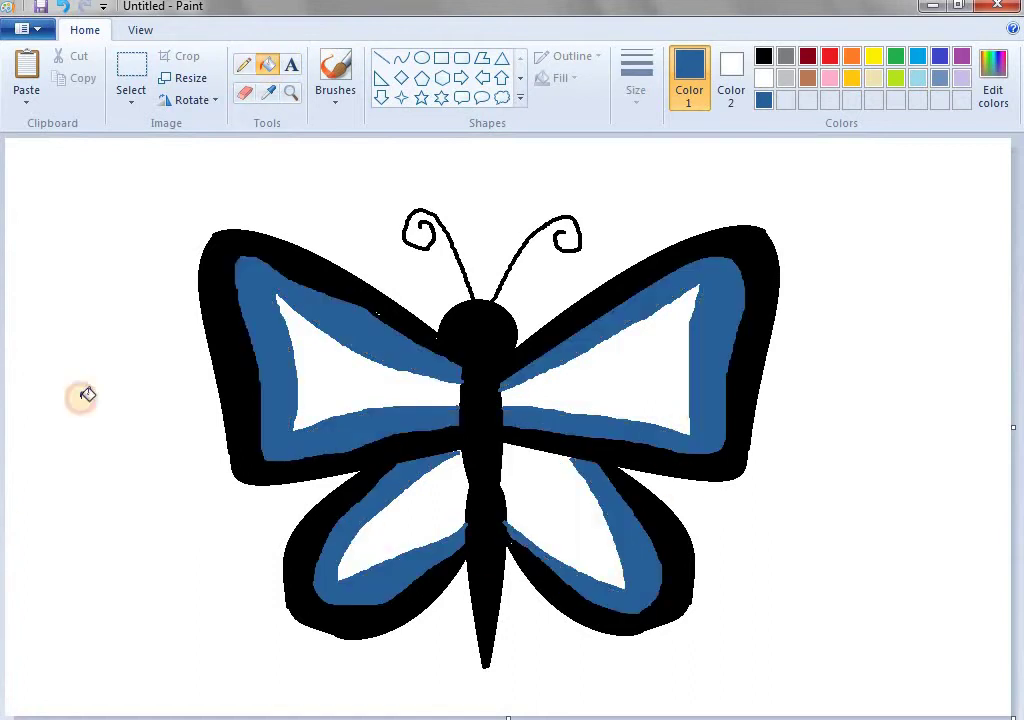
# Step: Mix a darker custom blue (red 34, green 82, blue 130) and fill the blue bands of both left wings with it
pyautogui.click(994, 95)
pyautogui.moveTo(720, 345)
pyautogui.mouseDown()
pyautogui.moveTo(720, 366)
pyautogui.moveTo(720, 356)
pyautogui.mouseUp()
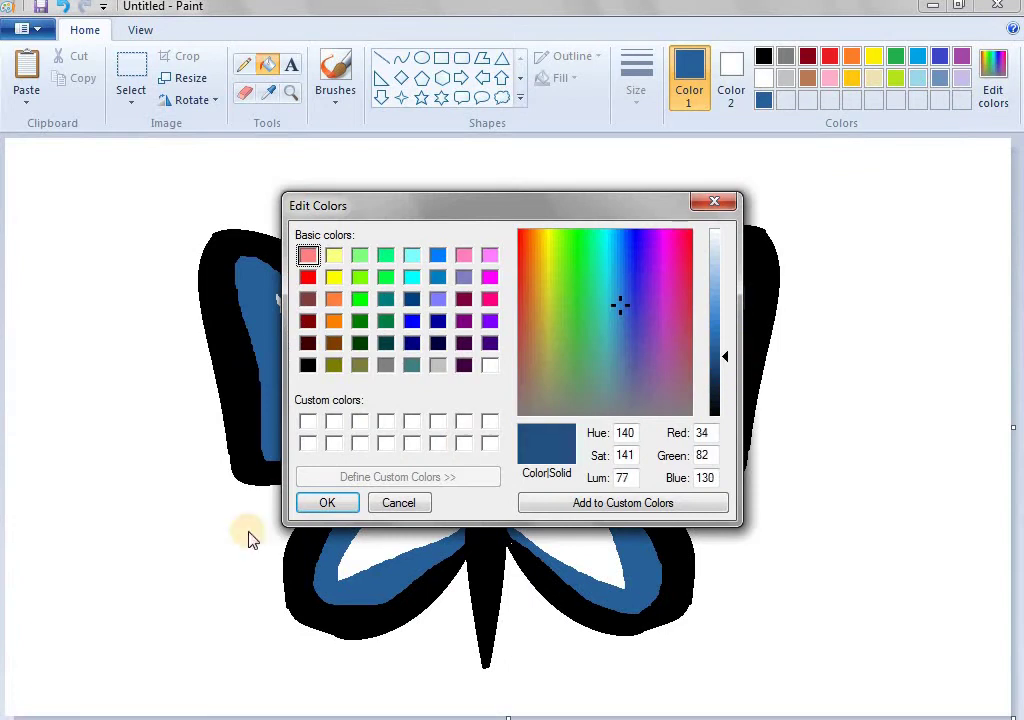
pyautogui.click(330, 500)
pyautogui.click(266, 419)
pyautogui.click(368, 503)
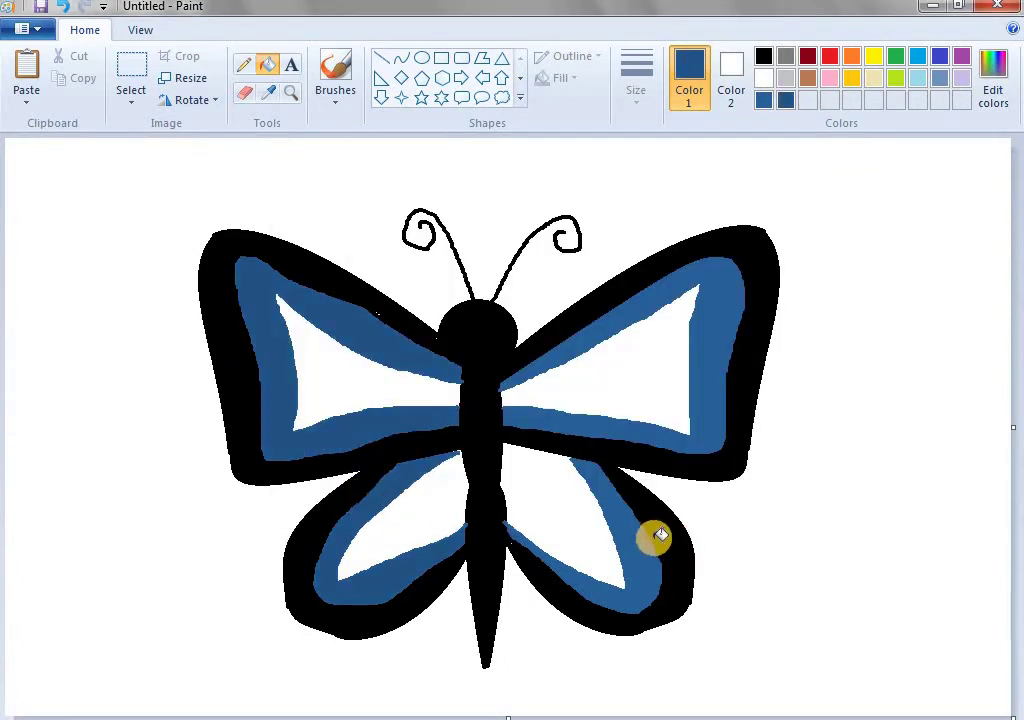
# Step: Mix a custom navy (red 21, green 50, blue 79) and fill the blue bands of all four wings with it
pyautogui.click(994, 95)
pyautogui.click(720, 376)
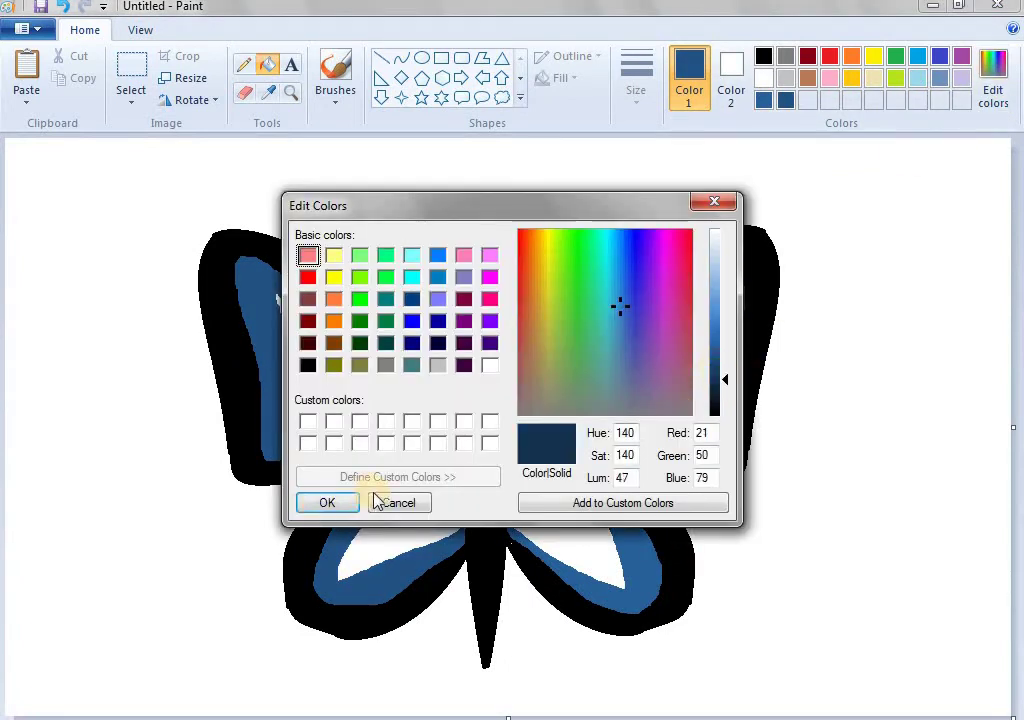
pyautogui.click(327, 503)
pyautogui.click(297, 430)
pyautogui.click(366, 502)
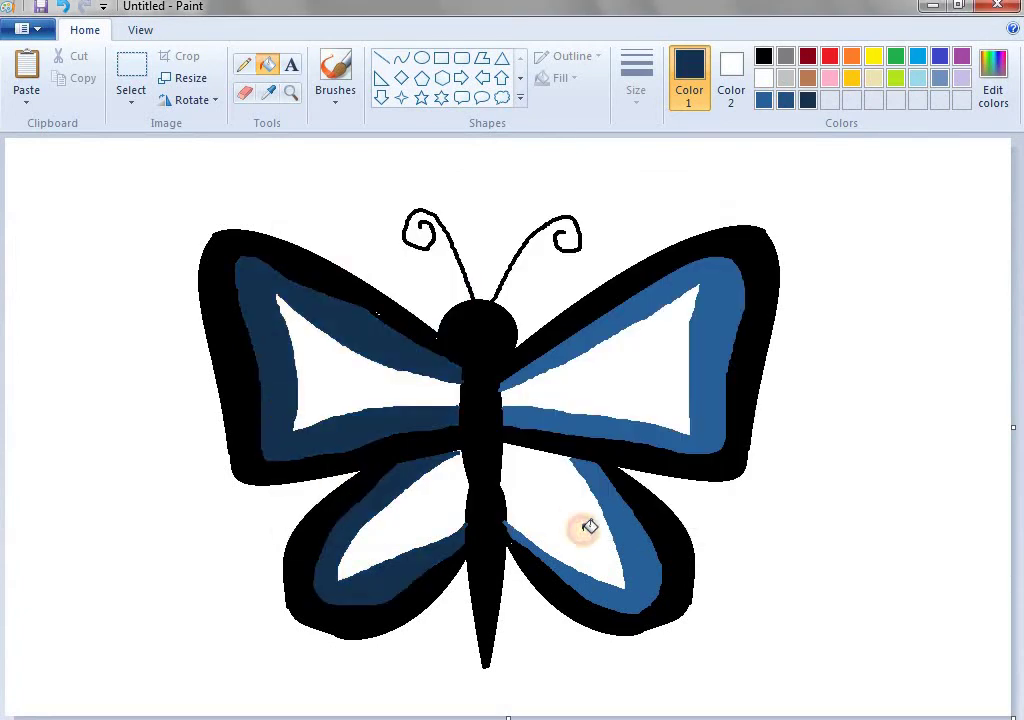
pyautogui.click(630, 522)
pyautogui.click(700, 425)
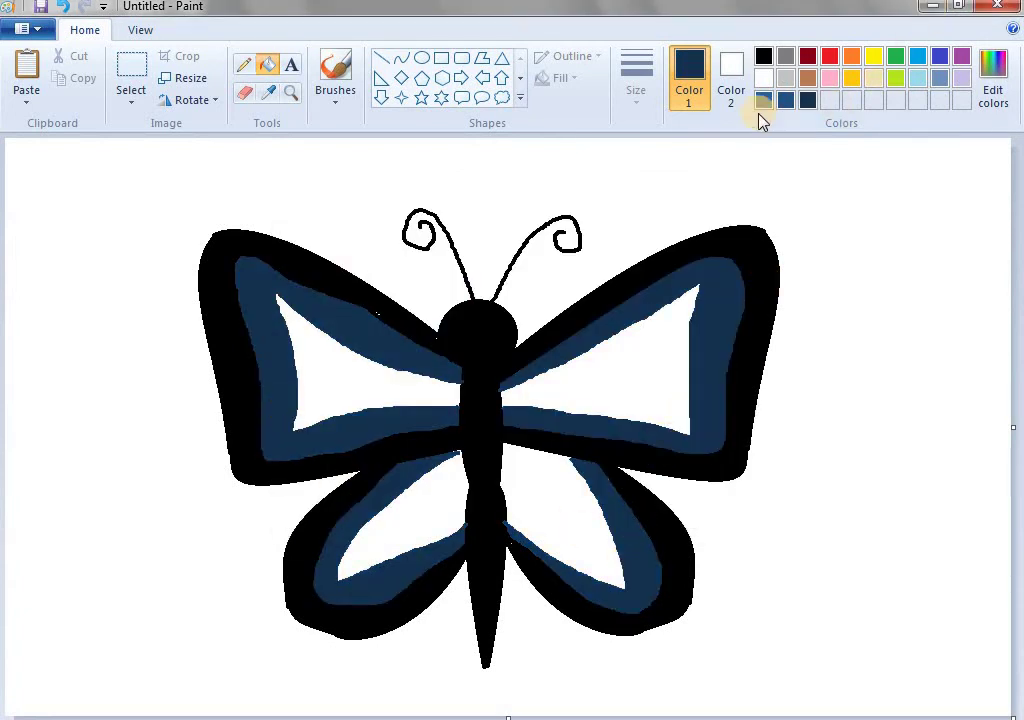
# Step: Draw a dividing line in the darker custom blue across the white inner area of each of the four wings
pyautogui.click(763, 100)
pyautogui.click(244, 65)
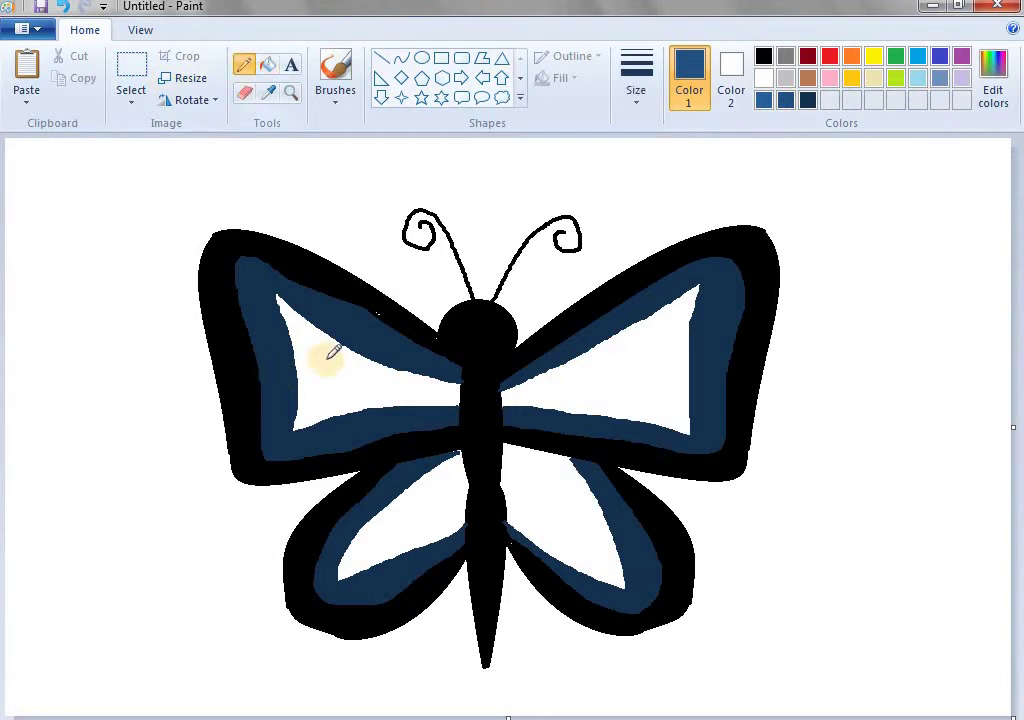
pyautogui.moveTo(331, 339); pyautogui.dragTo(333, 416)
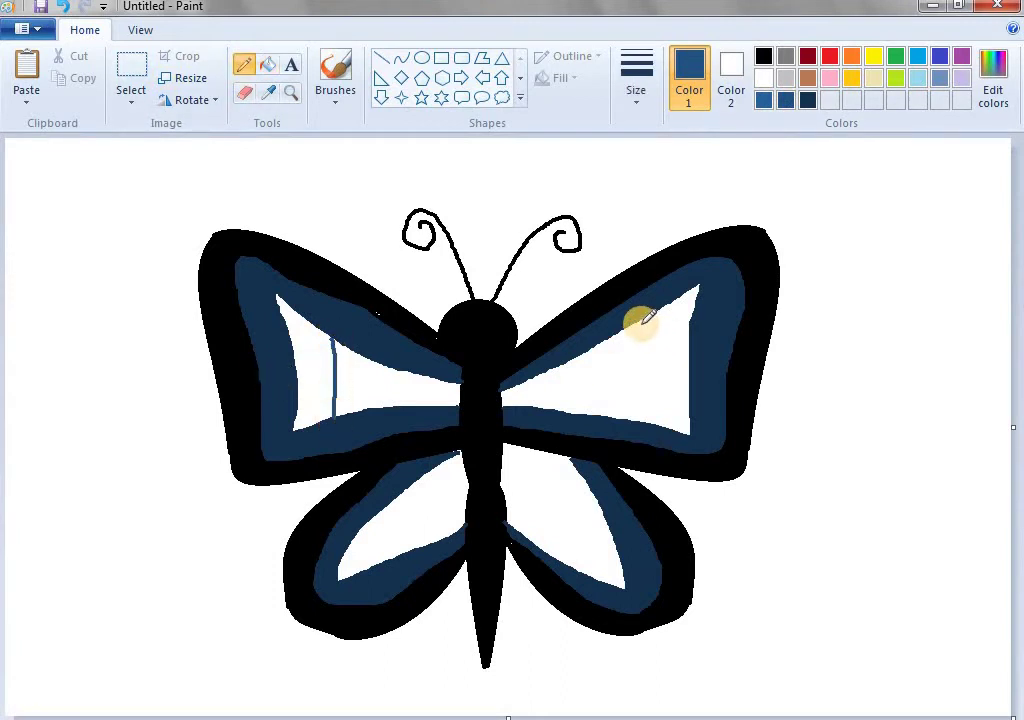
pyautogui.moveTo(641, 322); pyautogui.dragTo(637, 420)
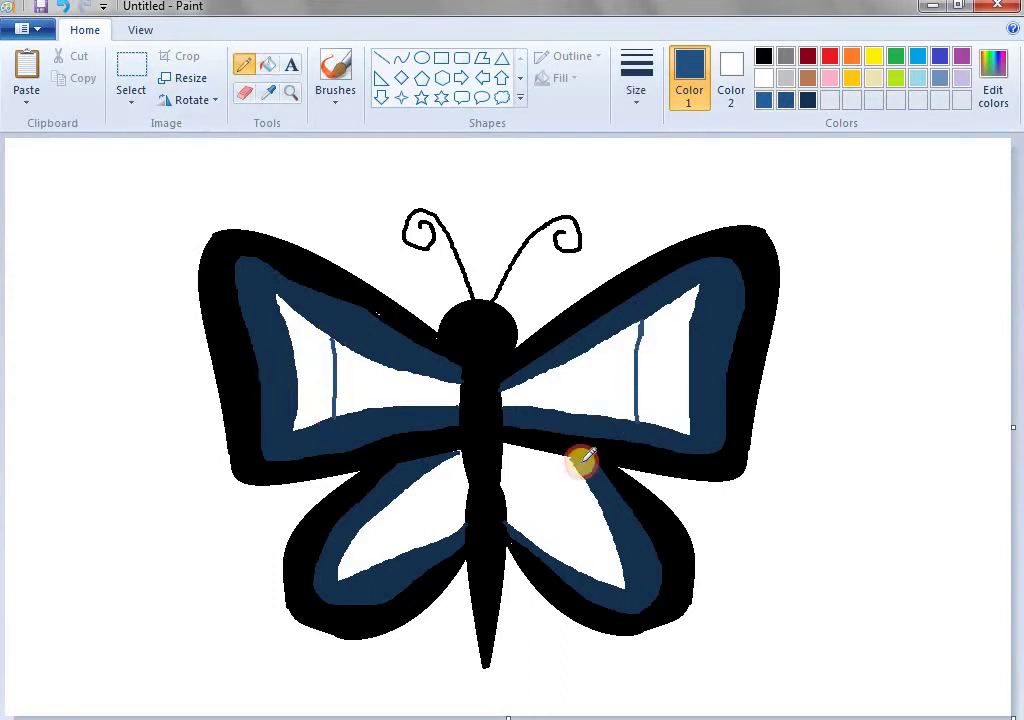
pyautogui.moveTo(604, 514); pyautogui.dragTo(566, 537)
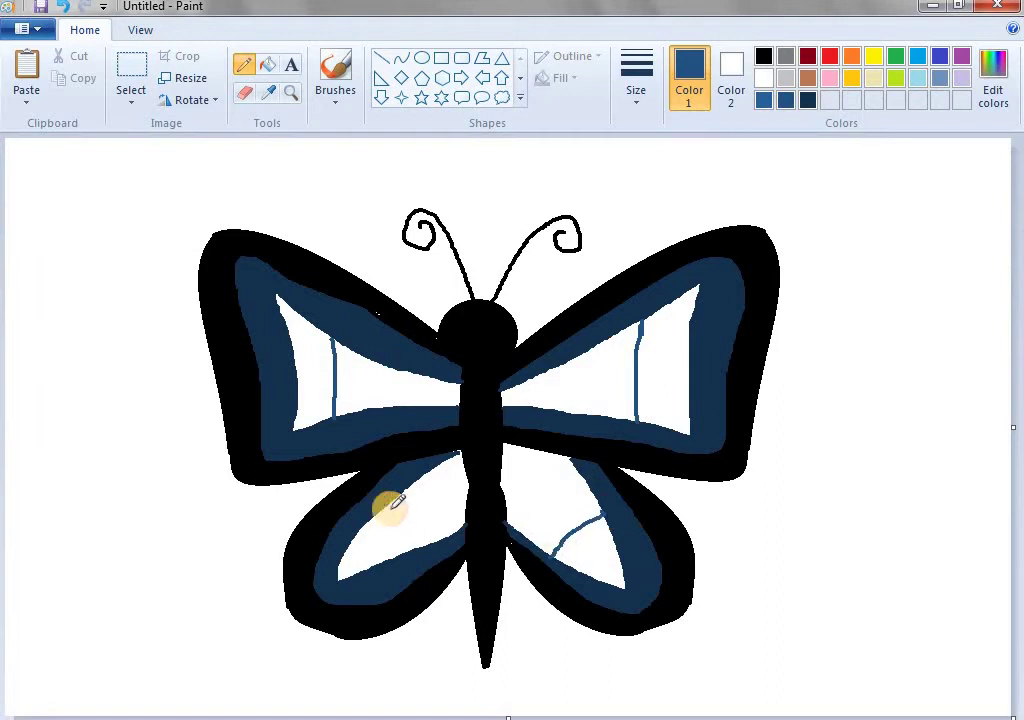
pyautogui.moveTo(377, 506); pyautogui.dragTo(413, 541)
# Step: Fill the outer section of each wing's white inner area, beyond the dividing line, with the darker custom blue
pyautogui.click(267, 64)
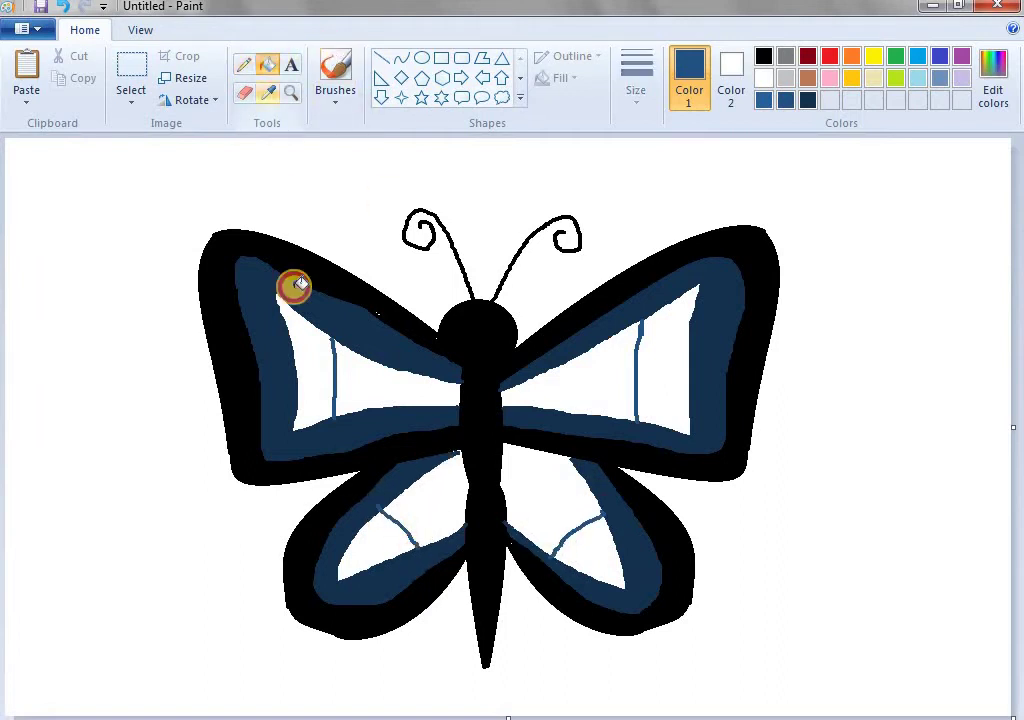
pyautogui.click(320, 372)
pyautogui.click(389, 526)
pyautogui.click(597, 542)
pyautogui.click(692, 284)
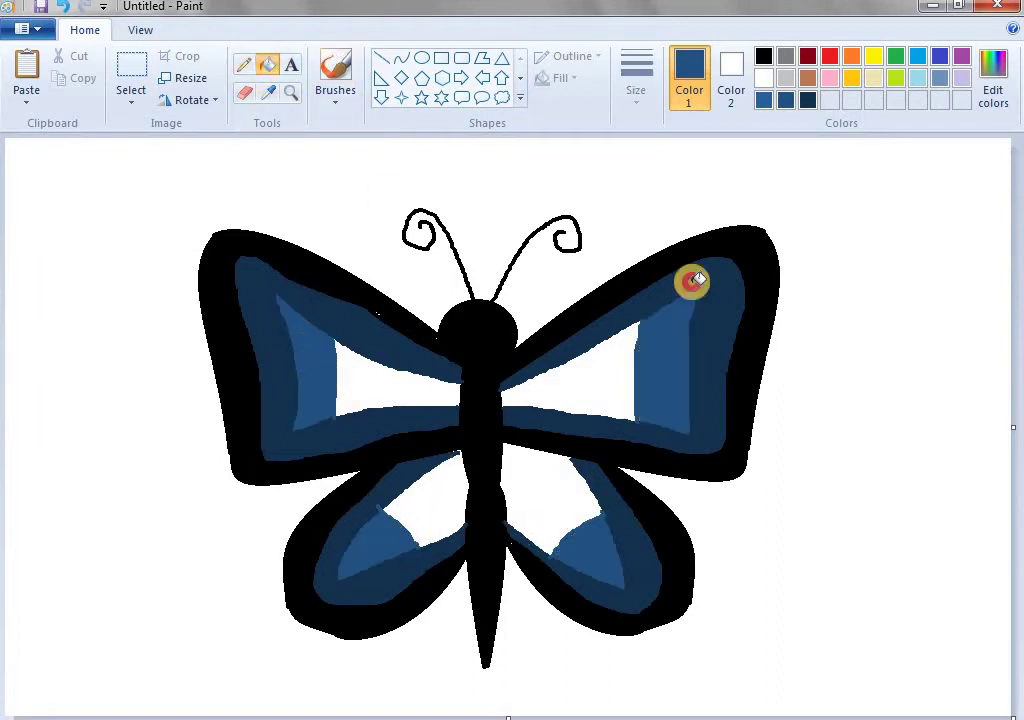
# Step: Fill the remaining white sections next to the body in all four wings with the medium custom blue
pyautogui.click(565, 400)
pyautogui.click(452, 380)
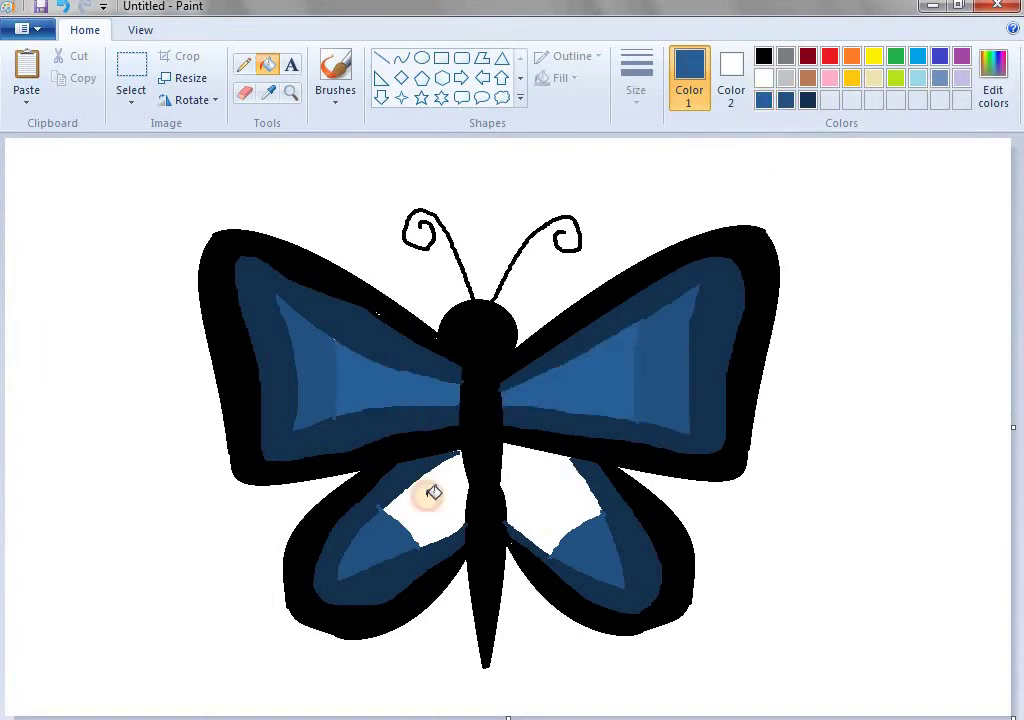
pyautogui.click(434, 489)
pyautogui.click(555, 495)
# Step: Mix a lighter custom blue and draw a line with it across the medium blue section of each wing, near the body
pyautogui.click(990, 80)
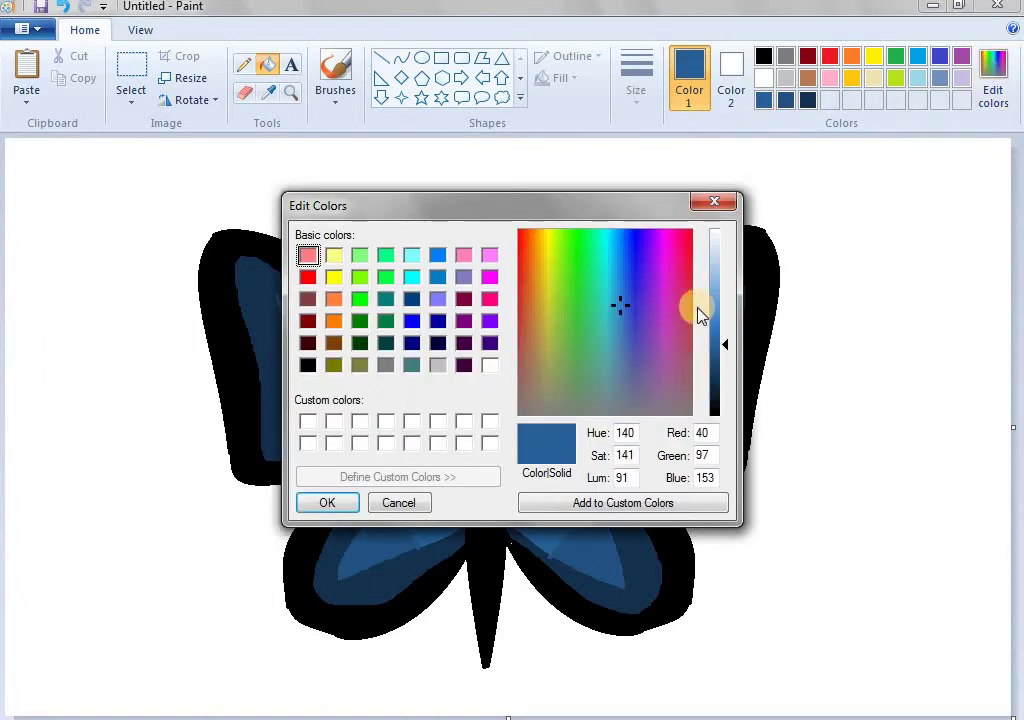
pyautogui.click(718, 308)
pyautogui.click(337, 503)
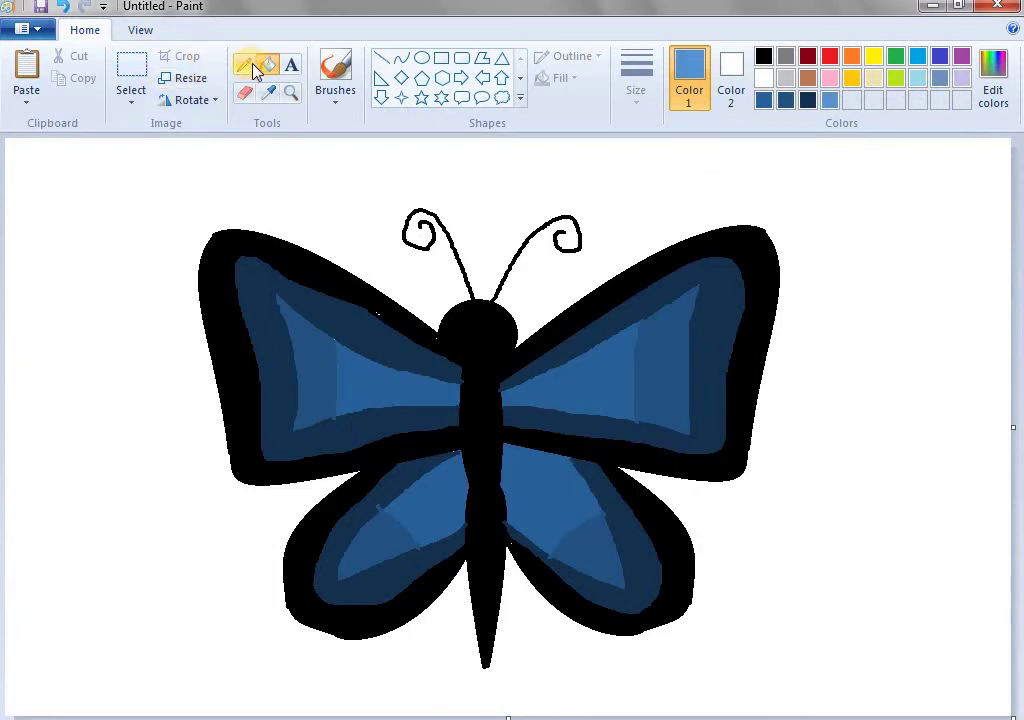
pyautogui.click(243, 64)
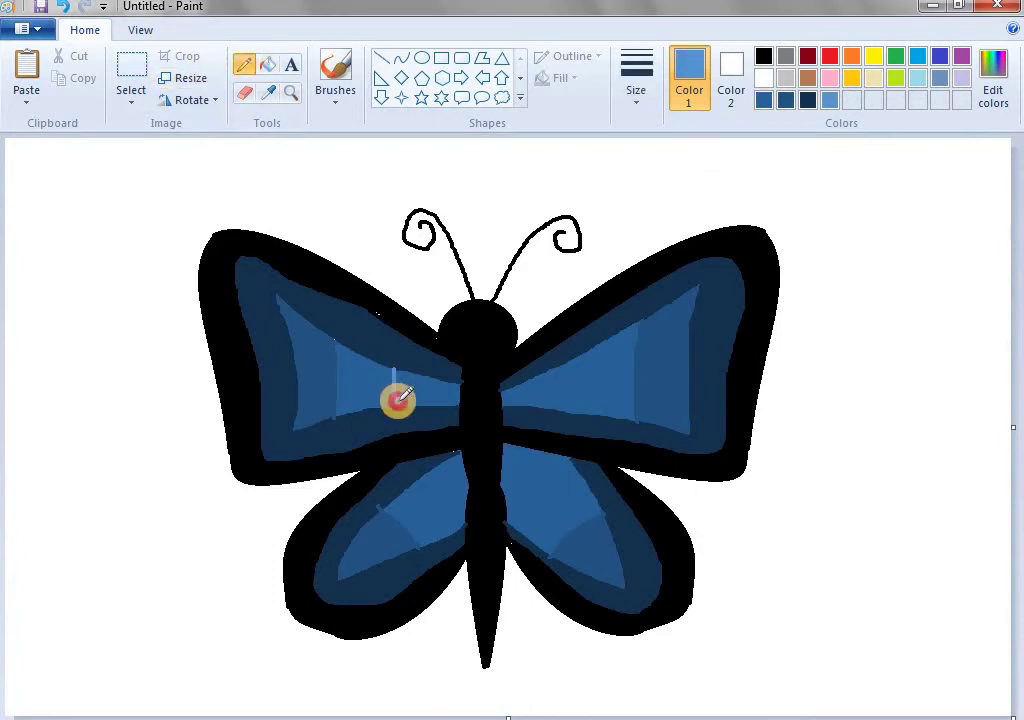
pyautogui.moveTo(399, 398); pyautogui.dragTo(400, 403)
pyautogui.moveTo(455, 498); pyautogui.dragTo(464, 502)
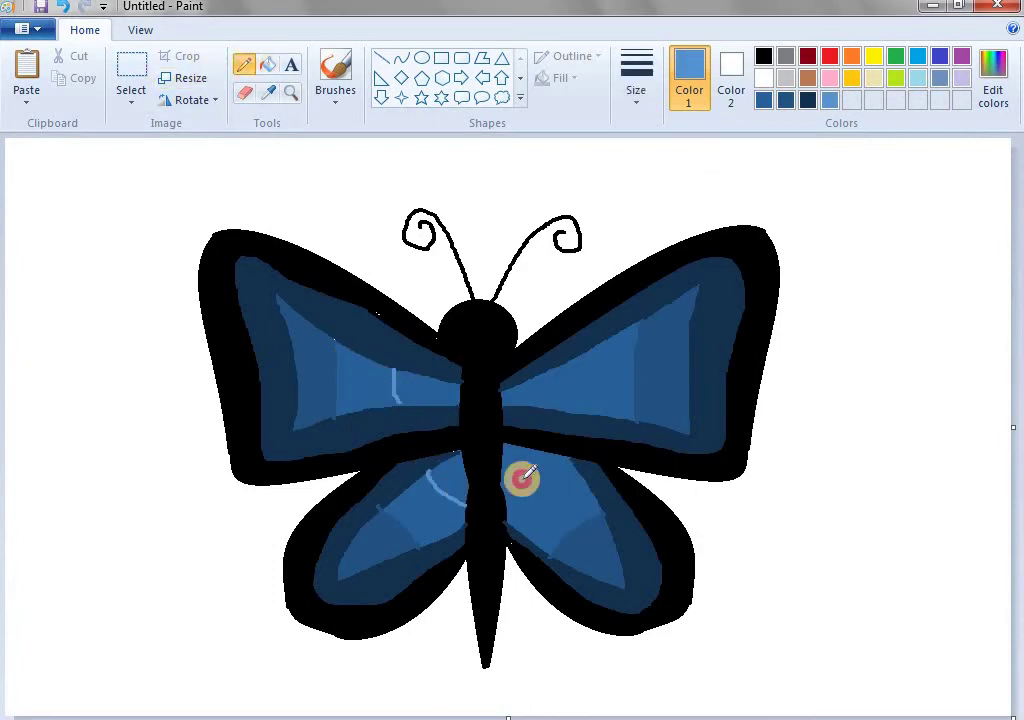
pyautogui.moveTo(565, 455)
pyautogui.mouseDown()
pyautogui.moveTo(542, 489)
pyautogui.moveTo(505, 508)
pyautogui.mouseUp()
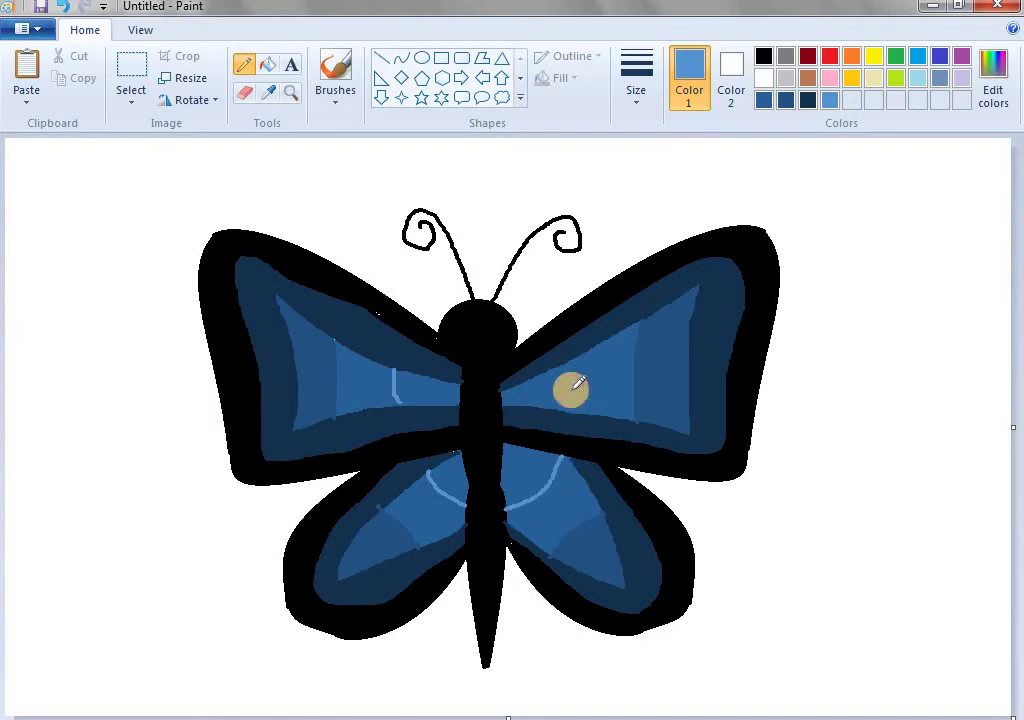
pyautogui.moveTo(567, 359); pyautogui.dragTo(577, 408)
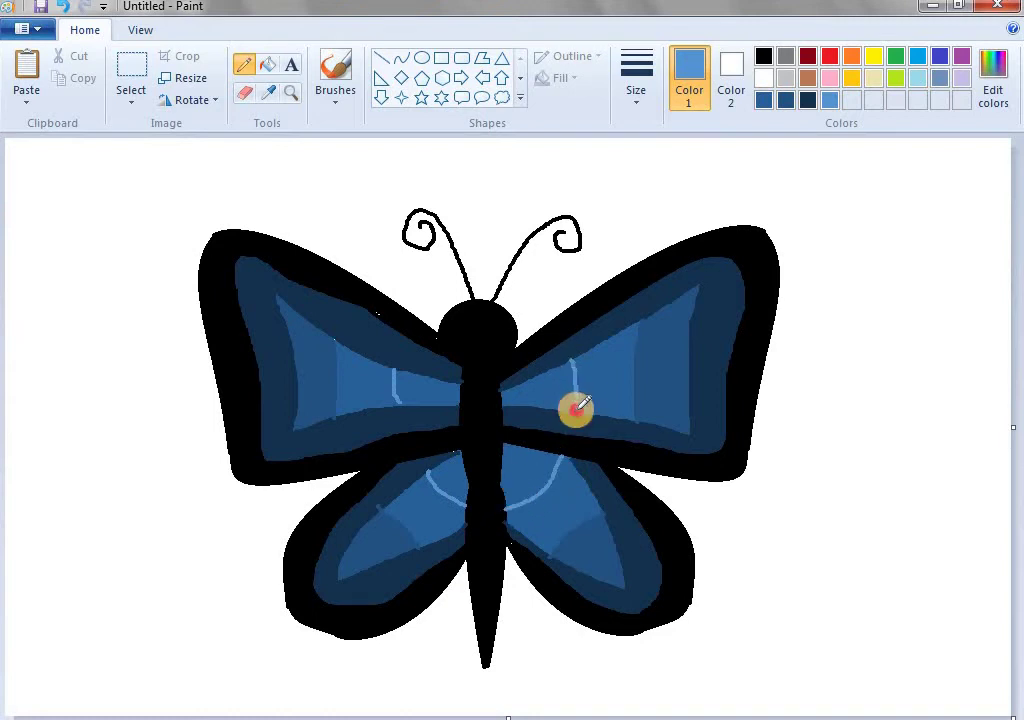
# Step: Try to fill the wing sections nearest the body with the light blue, and undo the fills
pyautogui.click(267, 64)
pyautogui.click(402, 360)
pyautogui.click(535, 395)
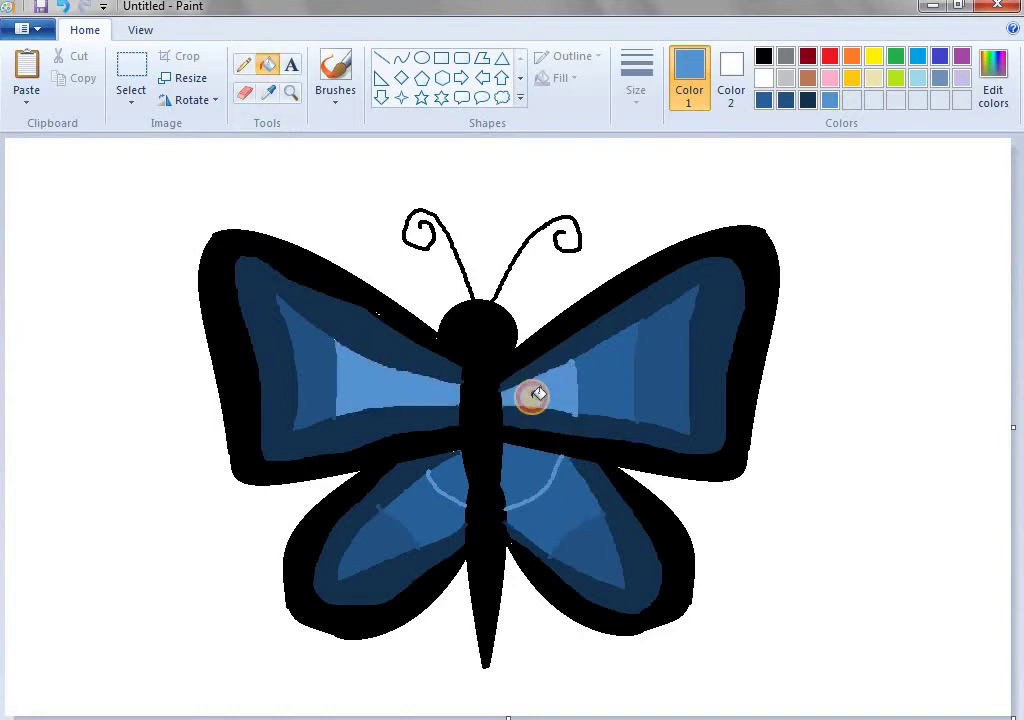
pyautogui.hotkey('ctrl', 'z')
pyautogui.click(519, 464)
pyautogui.click(440, 467)
pyautogui.hotkey('ctrl', 'z')
pyautogui.hotkey('ctrl', 'z')
pyautogui.hotkey('ctrl', 'z')
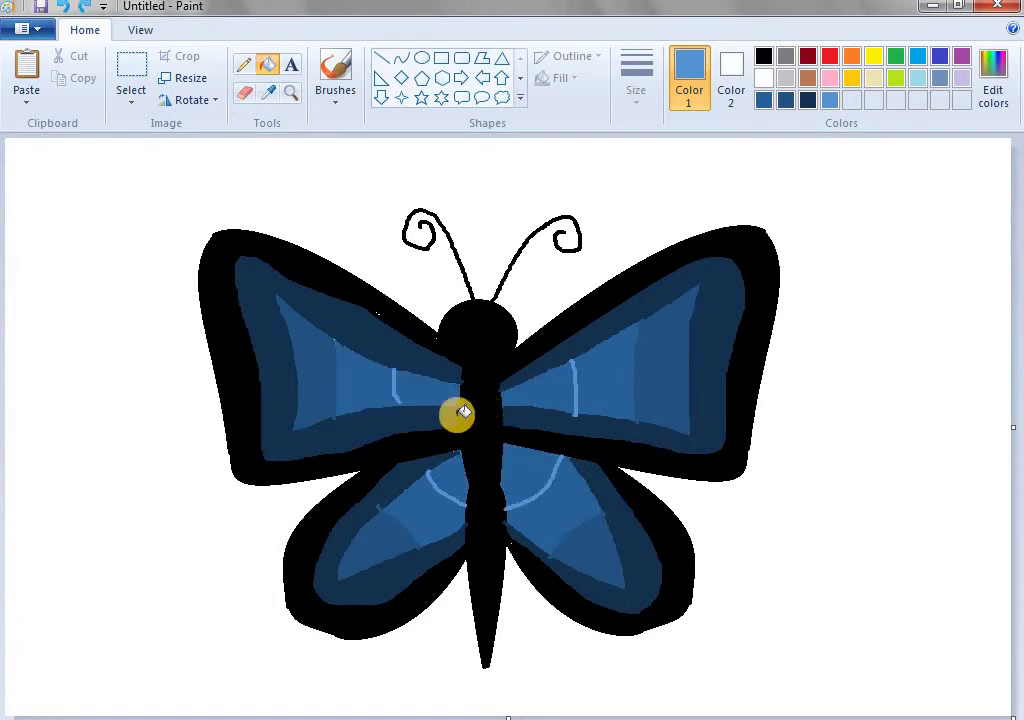
# Step: Fill the sections nearest the body in both lower wings and the upper right wing with the light blue
pyautogui.click(450, 461)
pyautogui.click(521, 463)
pyautogui.click(538, 382)
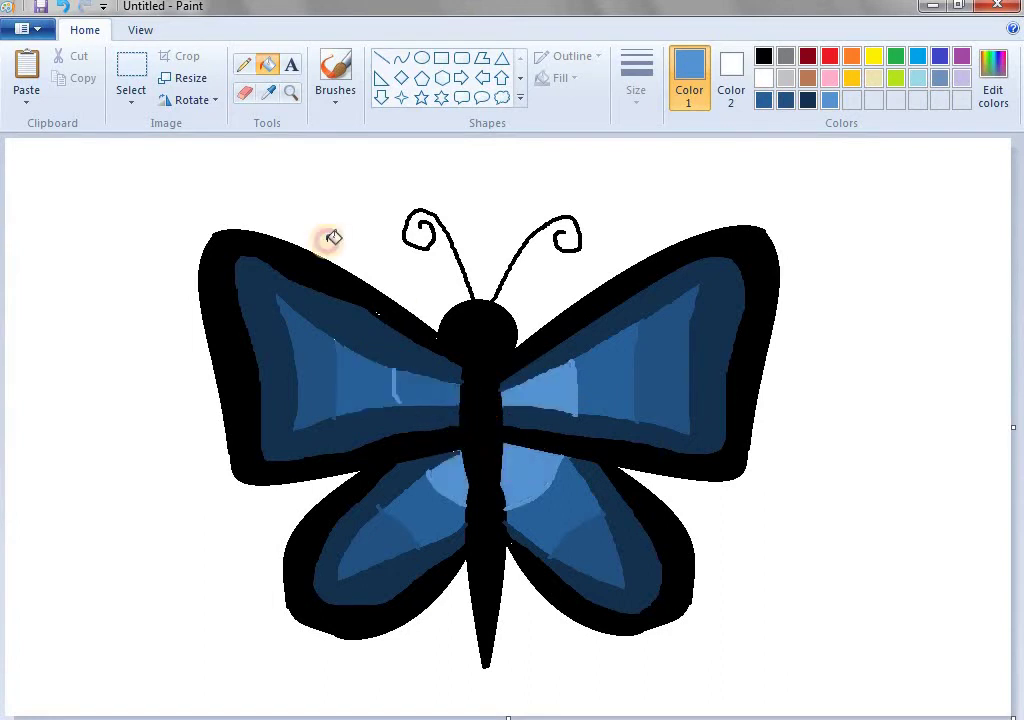
# Step: Close the gap in the light blue line across the upper left wing and fill the section between it and the body with light blue
pyautogui.click(244, 65)
pyautogui.click(398, 405)
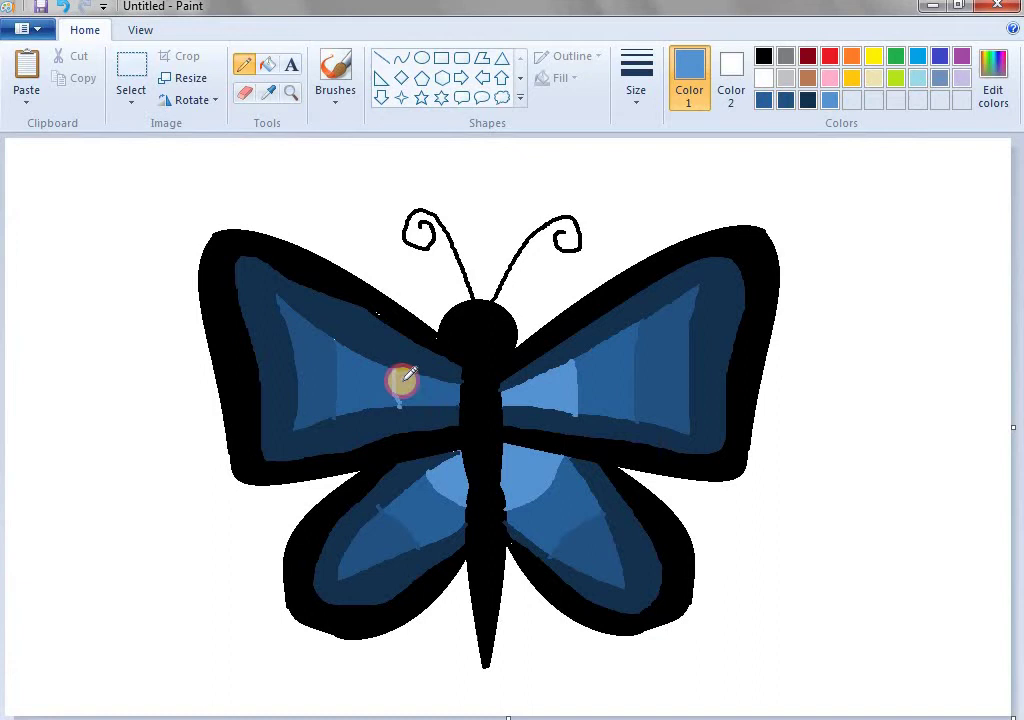
pyautogui.click(268, 66)
pyautogui.click(418, 386)
pyautogui.hotkey('ctrl', 'z')
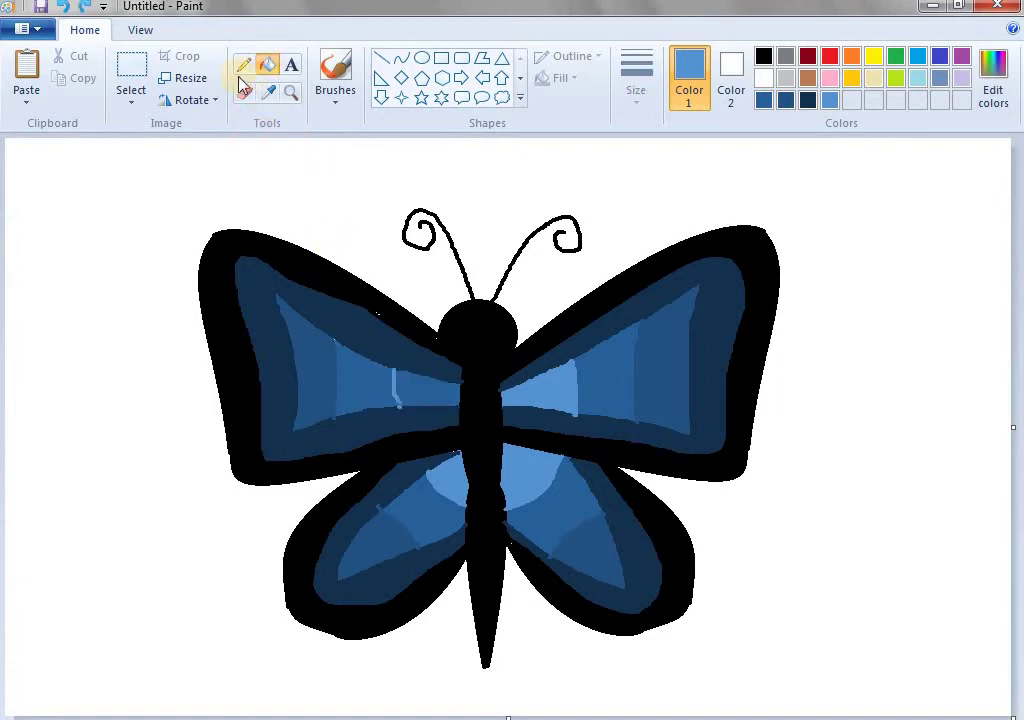
pyautogui.click(243, 65)
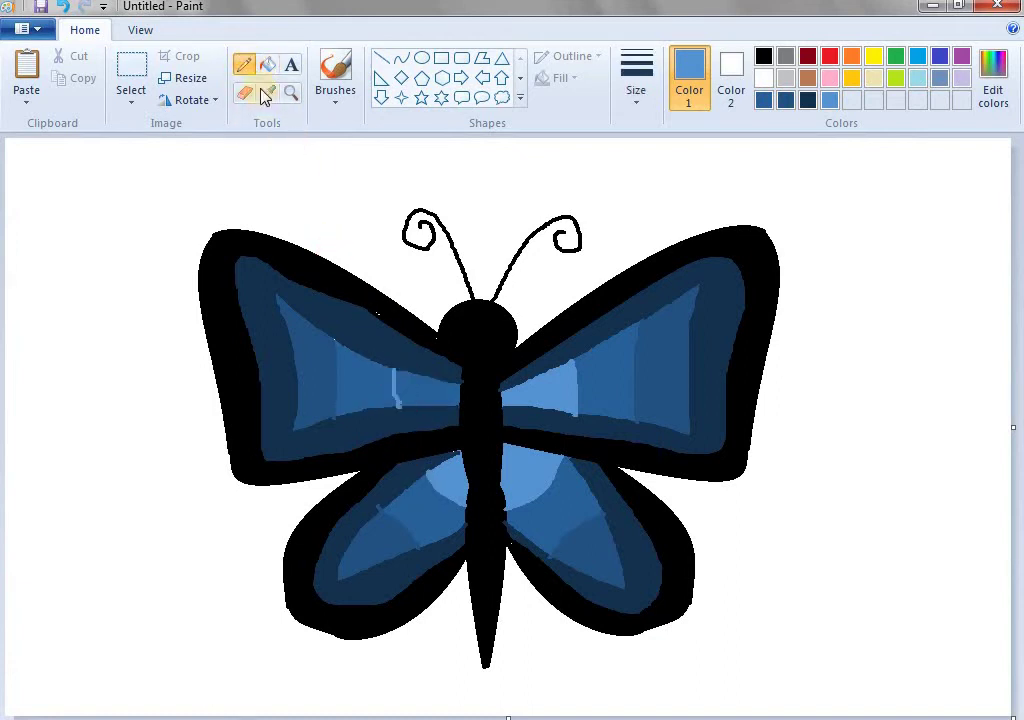
pyautogui.click(268, 66)
pyautogui.click(407, 388)
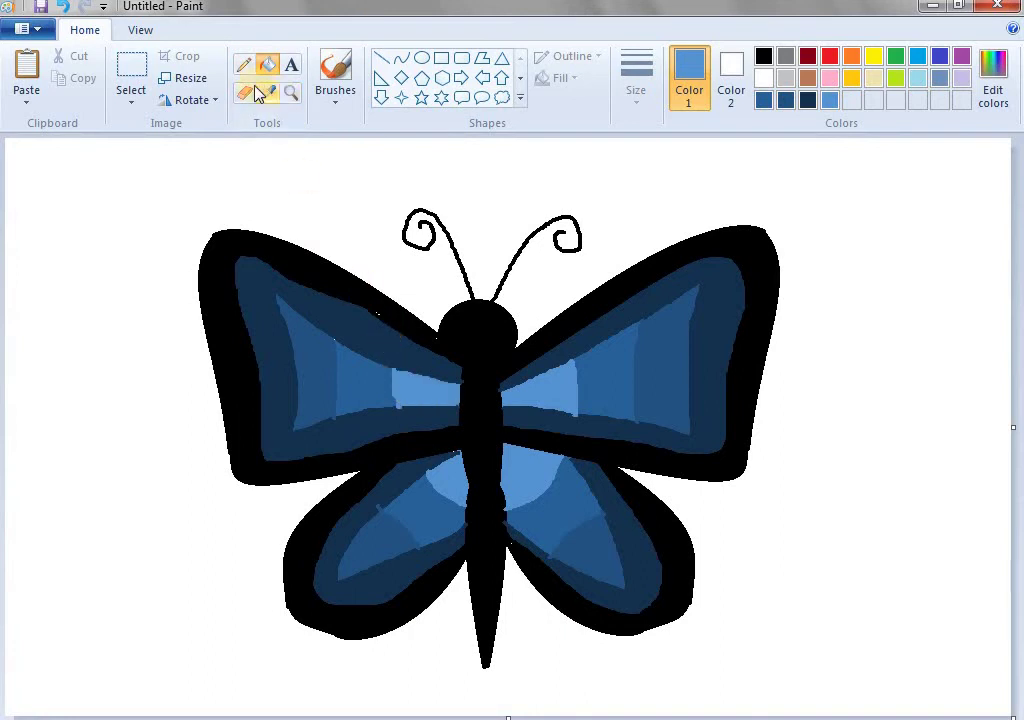
# Step: Add five white dots with the Pencil along the upper black border of the upper right wing, from near the head to the tip
pyautogui.click(243, 65)
pyautogui.click(763, 56)
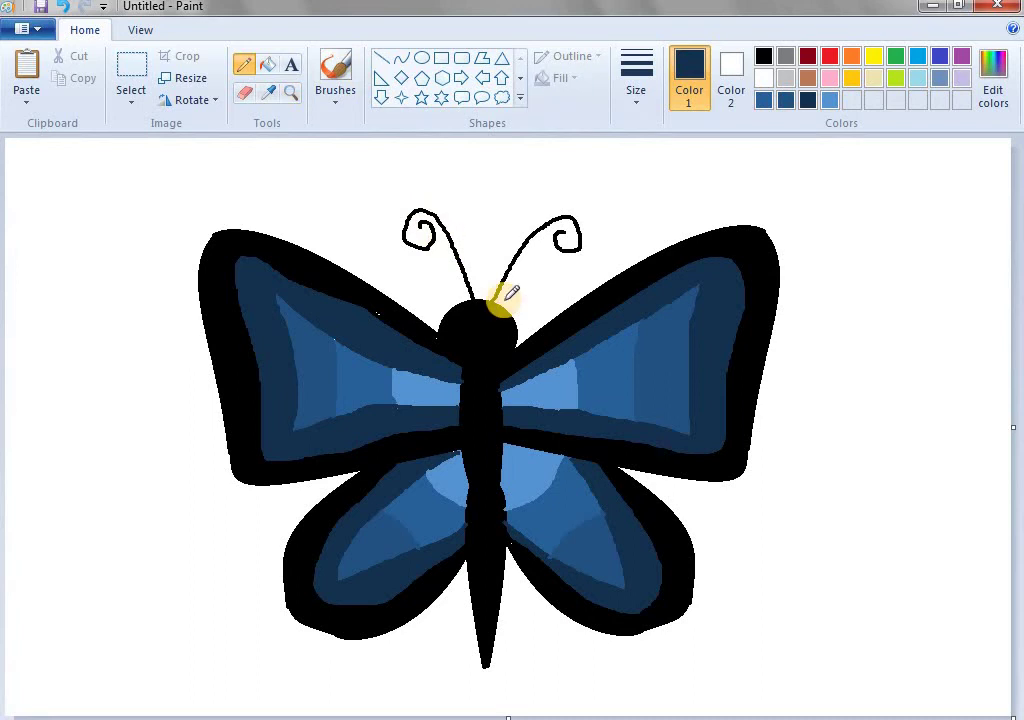
pyautogui.rightClick(552, 334)
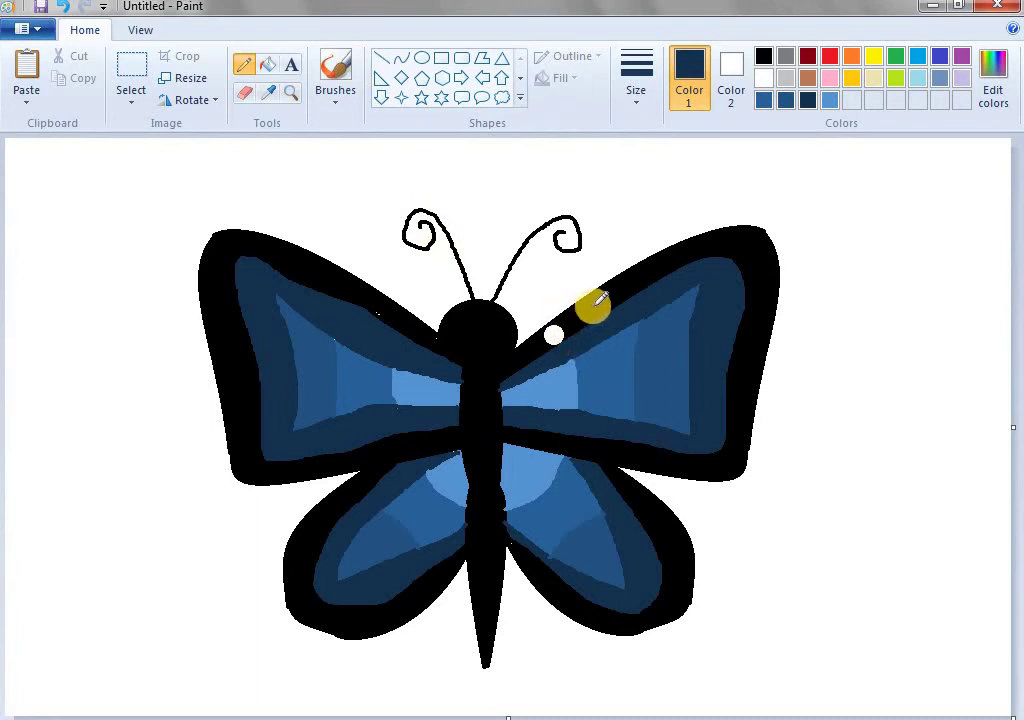
pyautogui.rightClick(597, 304)
pyautogui.rightClick(639, 277)
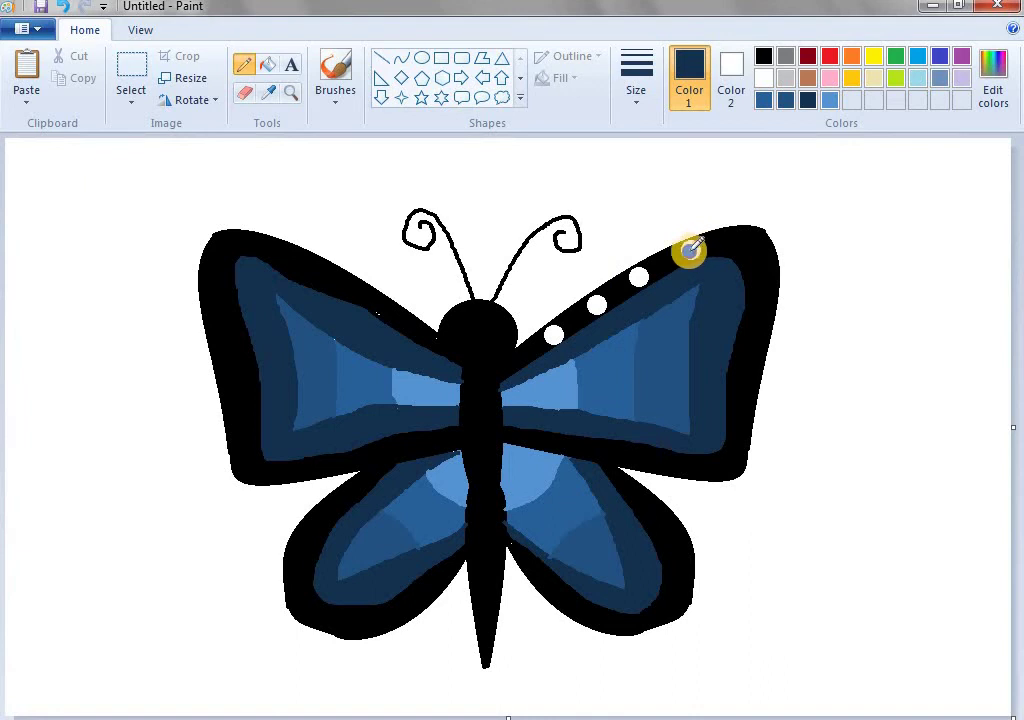
pyautogui.rightClick(690, 250)
pyautogui.rightClick(738, 245)
# Step: Add five white dots down the outer black border of the upper right wing, ending at its lower corner
pyautogui.rightClick(759, 280)
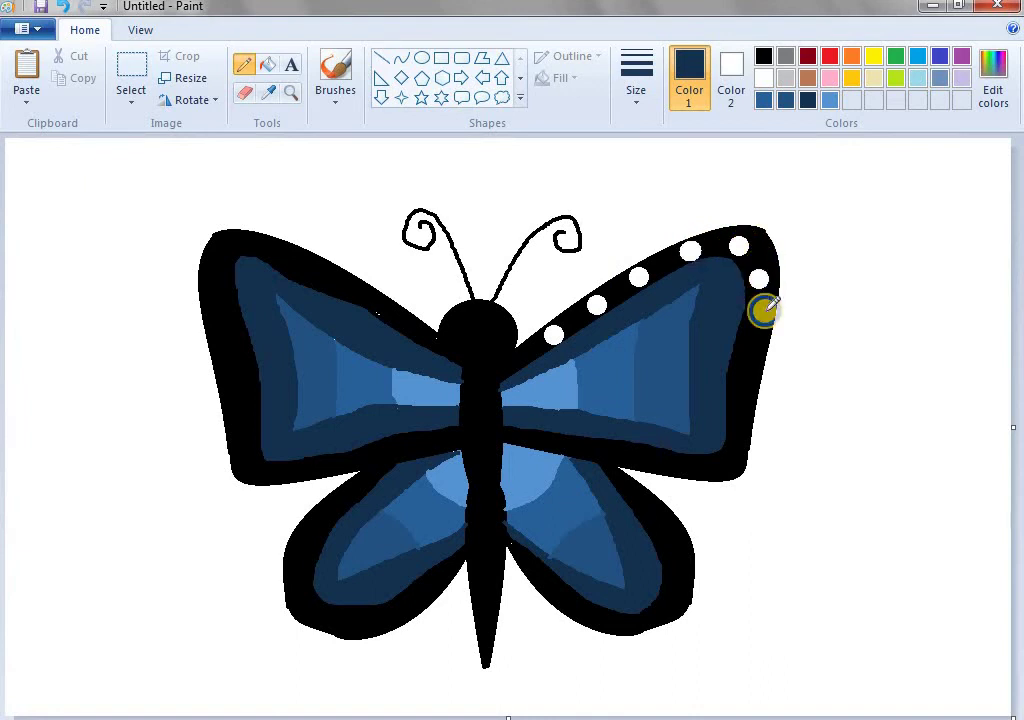
pyautogui.rightClick(750, 329)
pyautogui.rightClick(744, 375)
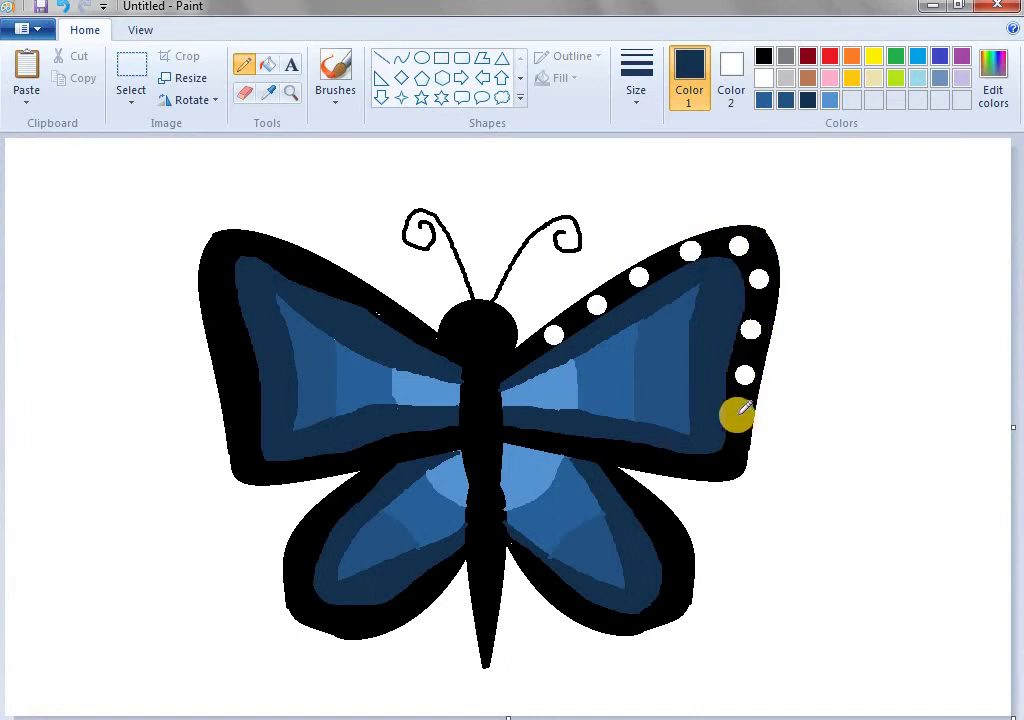
pyautogui.rightClick(736, 414)
pyautogui.rightClick(728, 455)
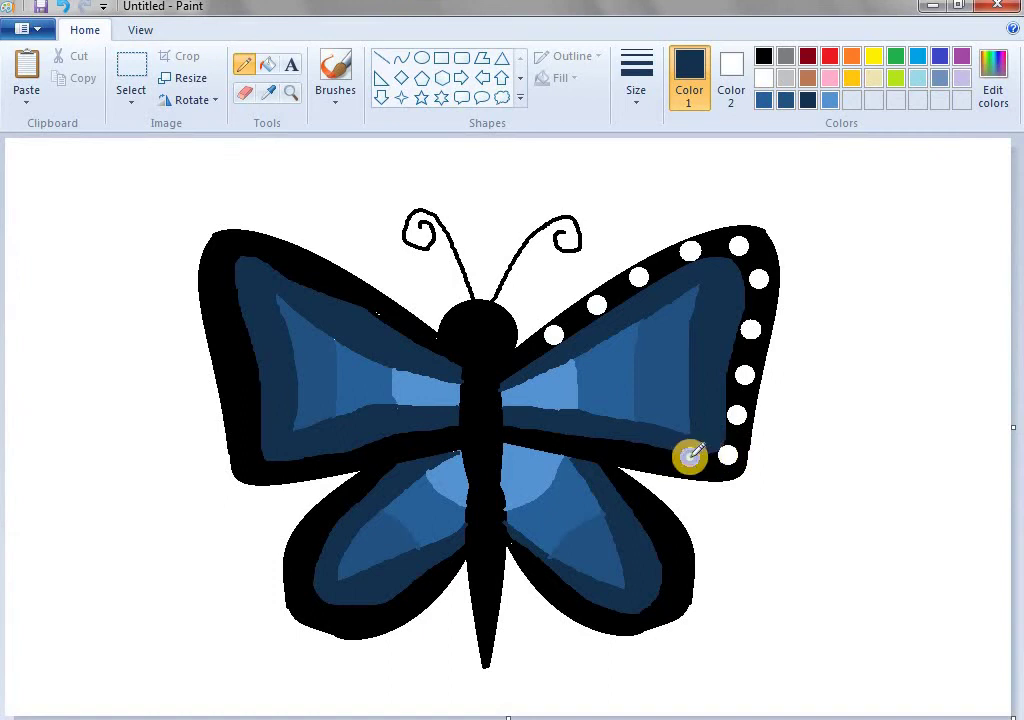
# Step: Add five white dots along the lower black border of the upper right wing, between the outer corner and the body
pyautogui.rightClick(690, 456)
pyautogui.rightClick(516, 433)
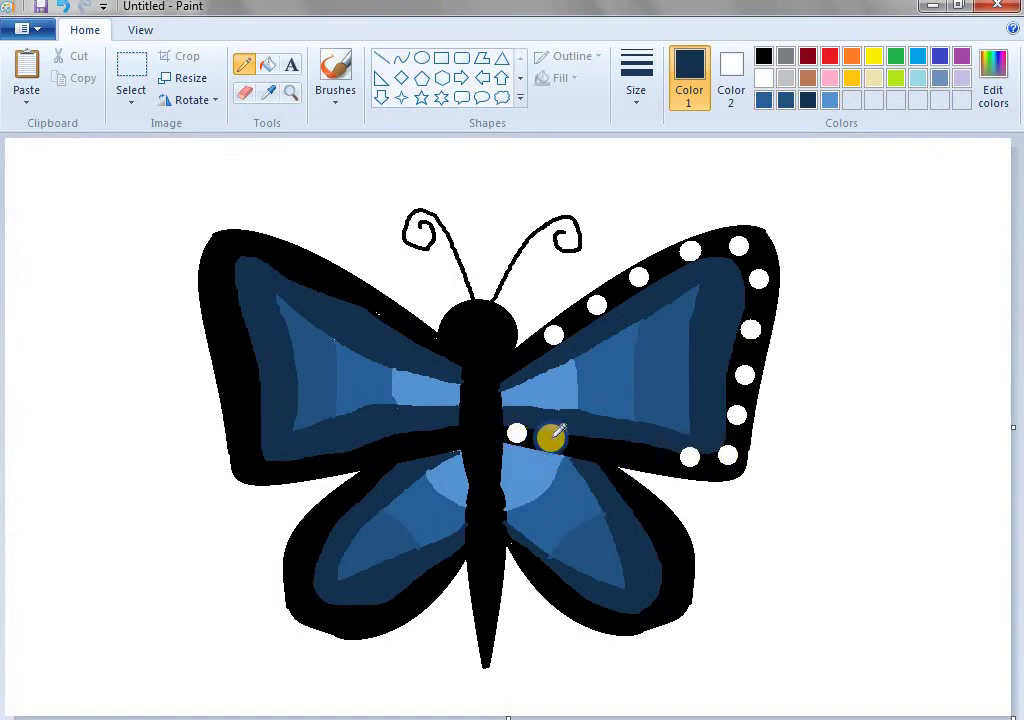
pyautogui.rightClick(554, 439)
pyautogui.rightClick(588, 444)
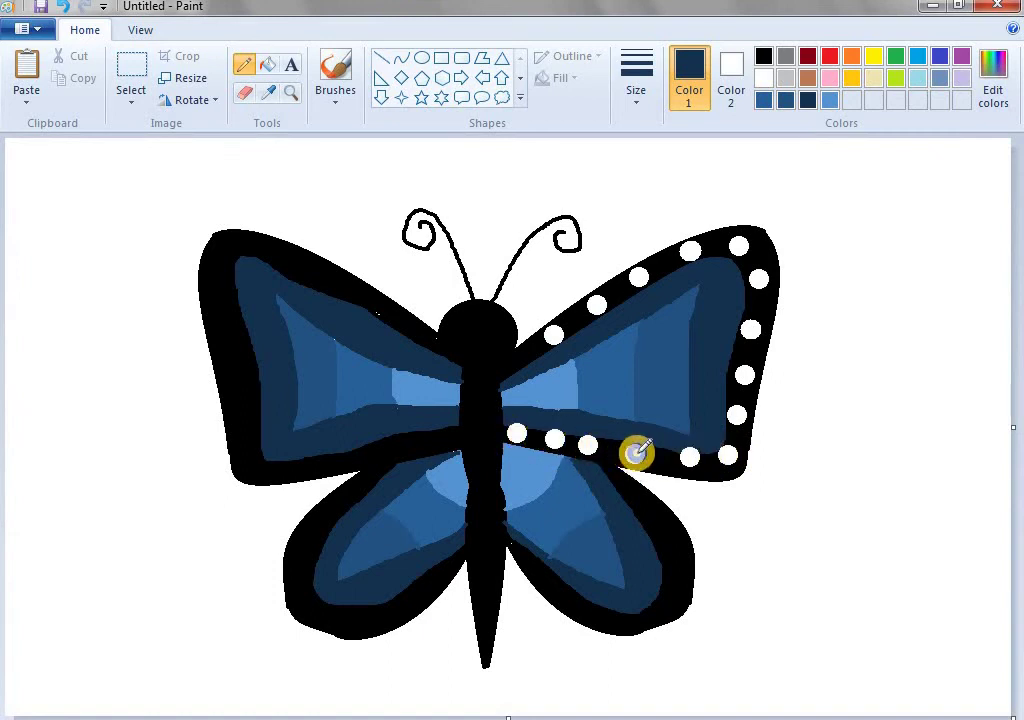
pyautogui.rightClick(636, 454)
# Step: Add seven white dots around the black border of the lower right wing
pyautogui.rightClick(634, 496)
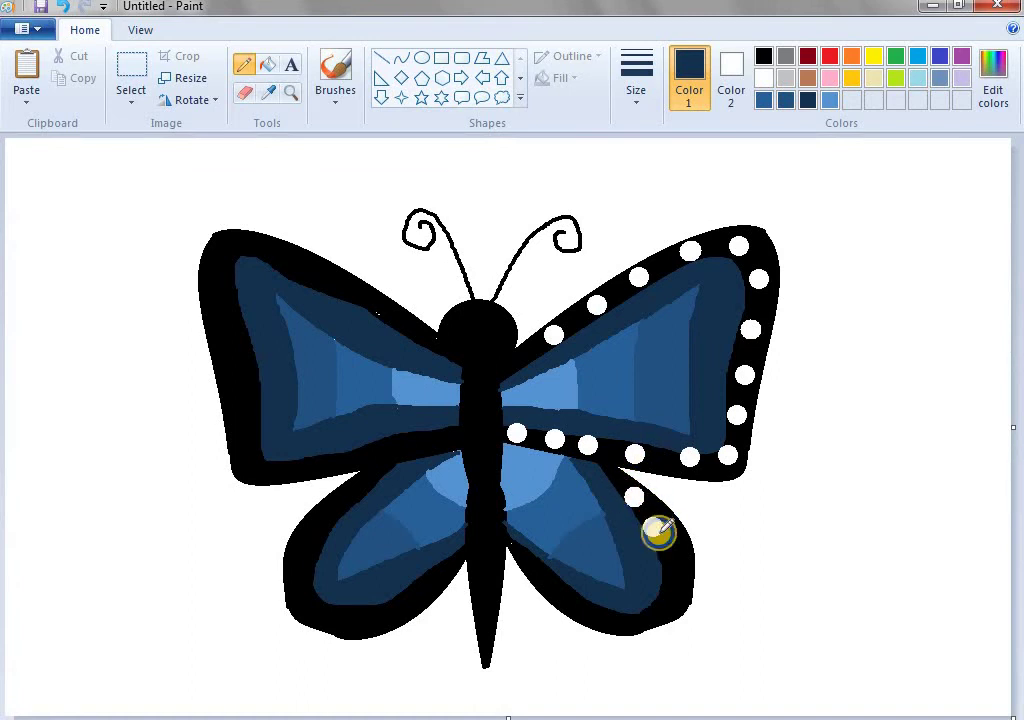
pyautogui.rightClick(652, 527)
pyautogui.rightClick(666, 561)
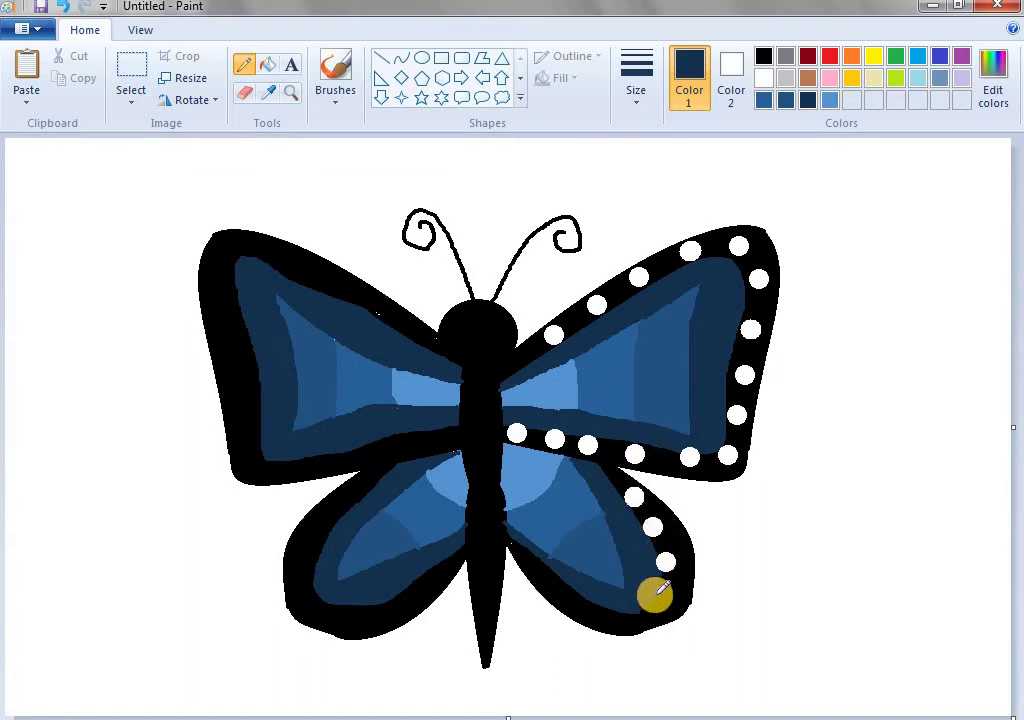
pyautogui.rightClick(610, 618)
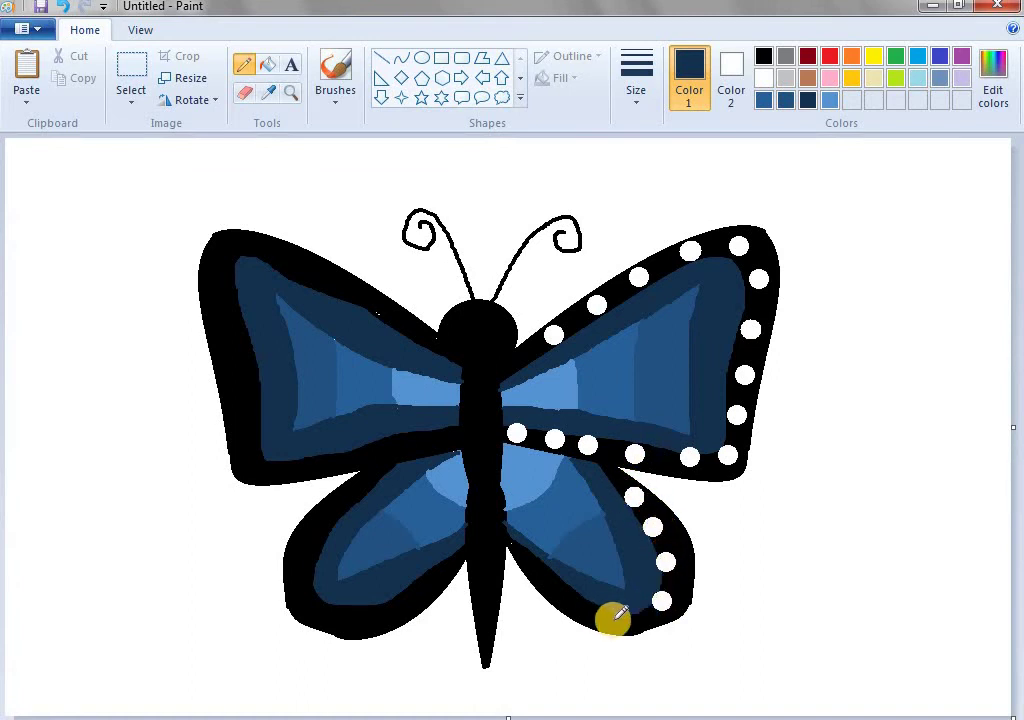
pyautogui.rightClick(568, 593)
pyautogui.rightClick(536, 563)
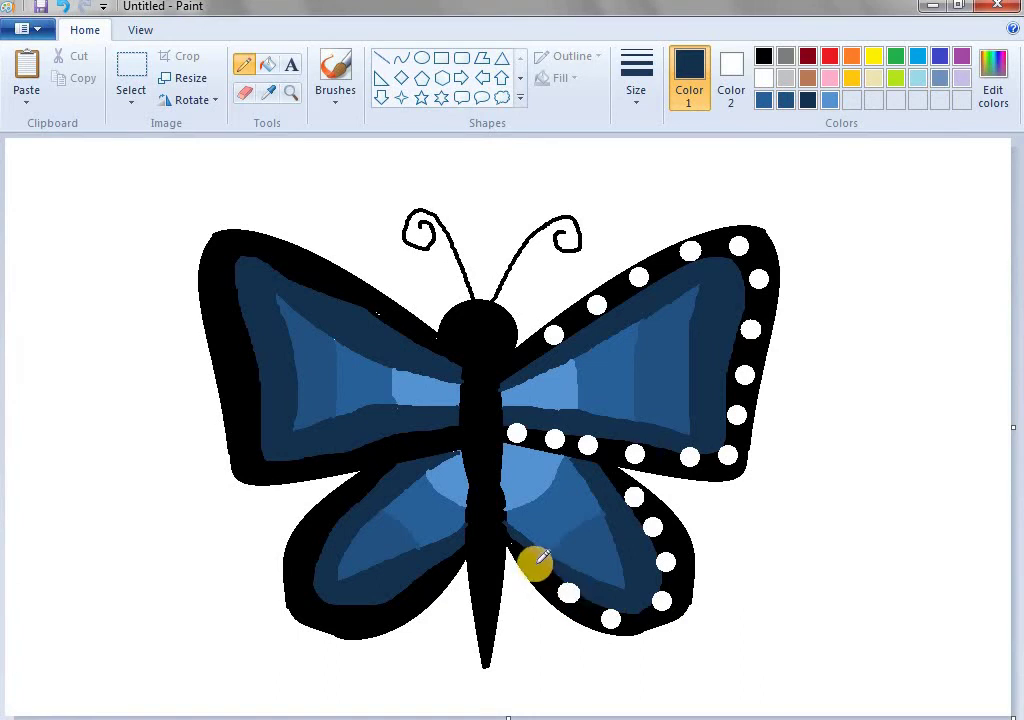
# Step: Add eight white dots around the black border of the lower left wing
pyautogui.rightClick(367, 480)
pyautogui.rightClick(337, 502)
pyautogui.rightClick(313, 537)
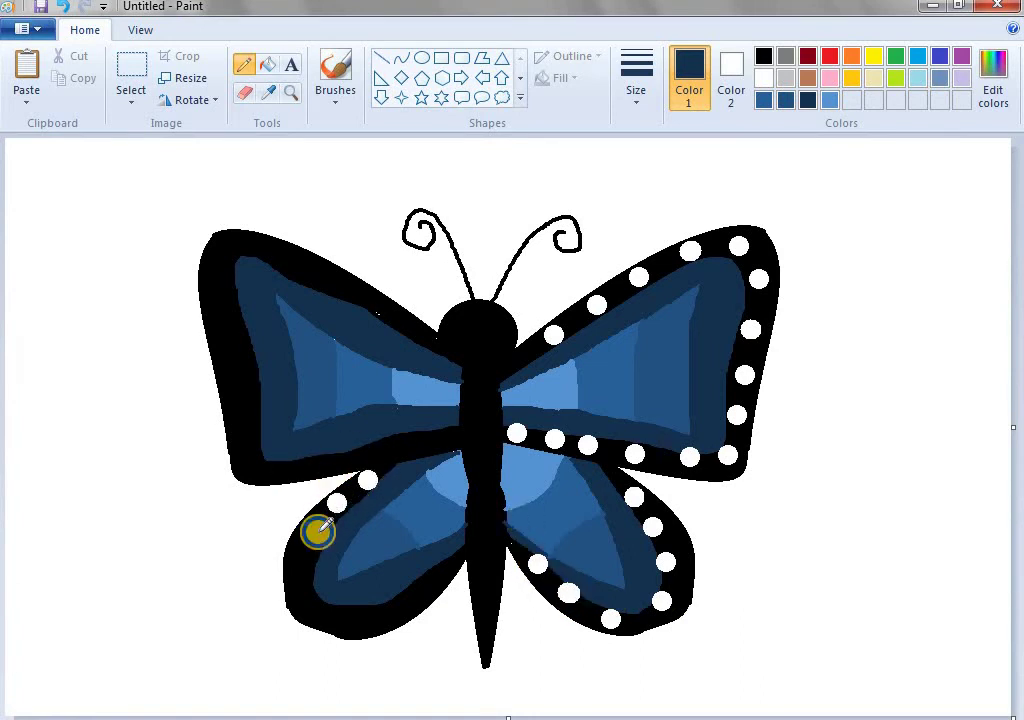
pyautogui.rightClick(300, 582)
pyautogui.rightClick(326, 615)
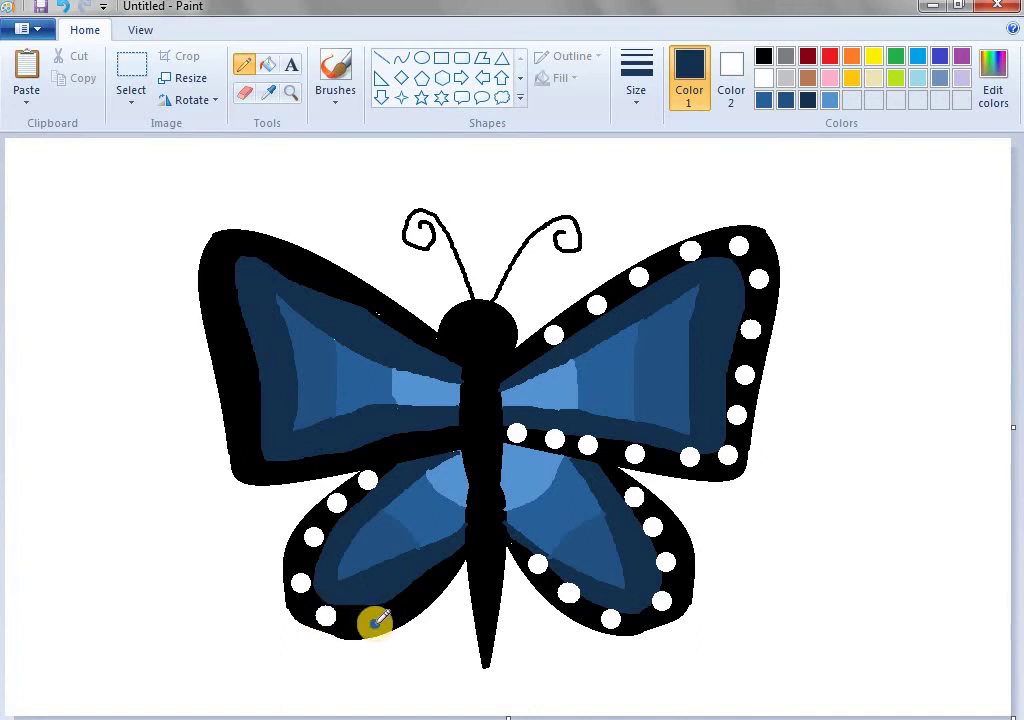
pyautogui.rightClick(374, 623)
pyautogui.rightClick(415, 598)
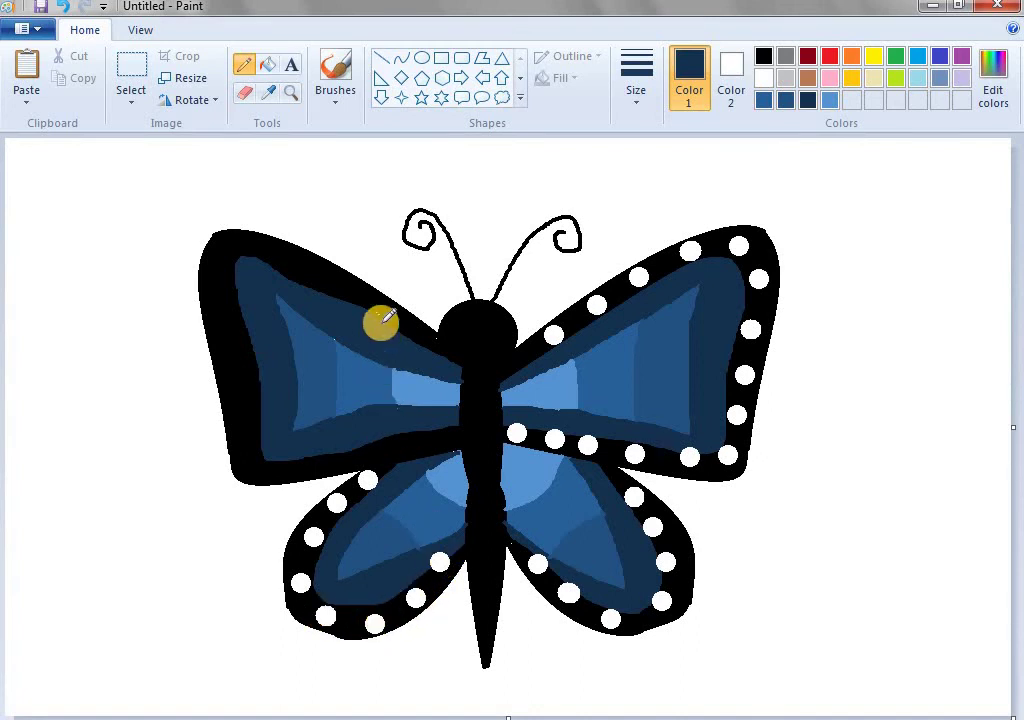
# Step: Add seven white dots down the outer black border of the upper left wing, from the tip to the lower corner
pyautogui.rightClick(221, 250)
pyautogui.rightClick(221, 290)
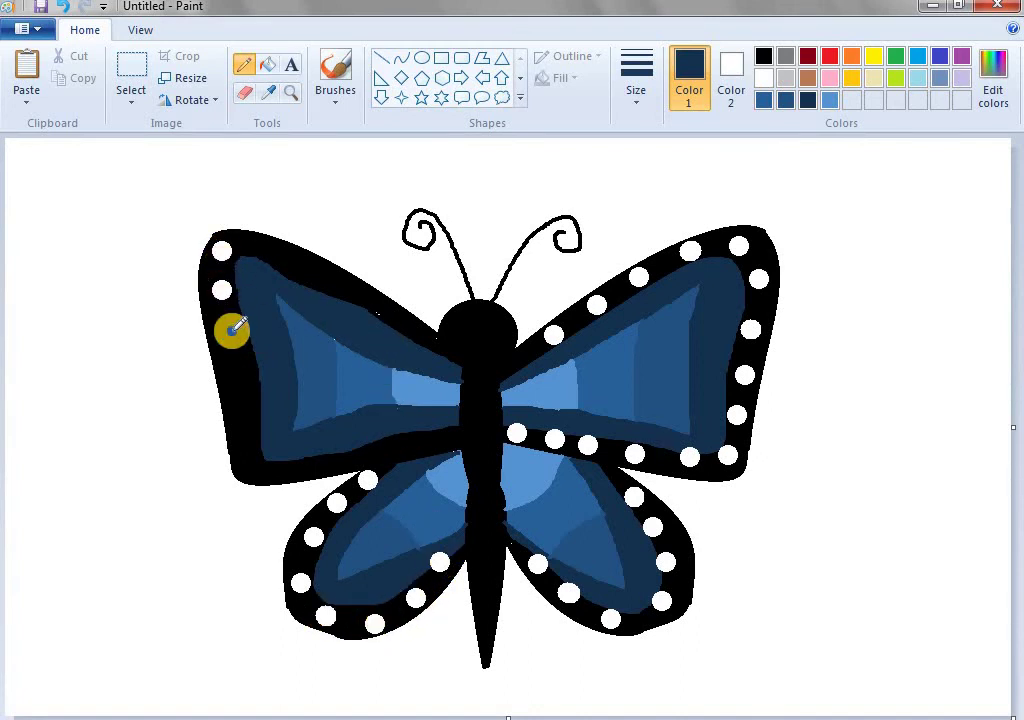
pyautogui.rightClick(231, 331)
pyautogui.rightClick(243, 378)
pyautogui.rightClick(243, 411)
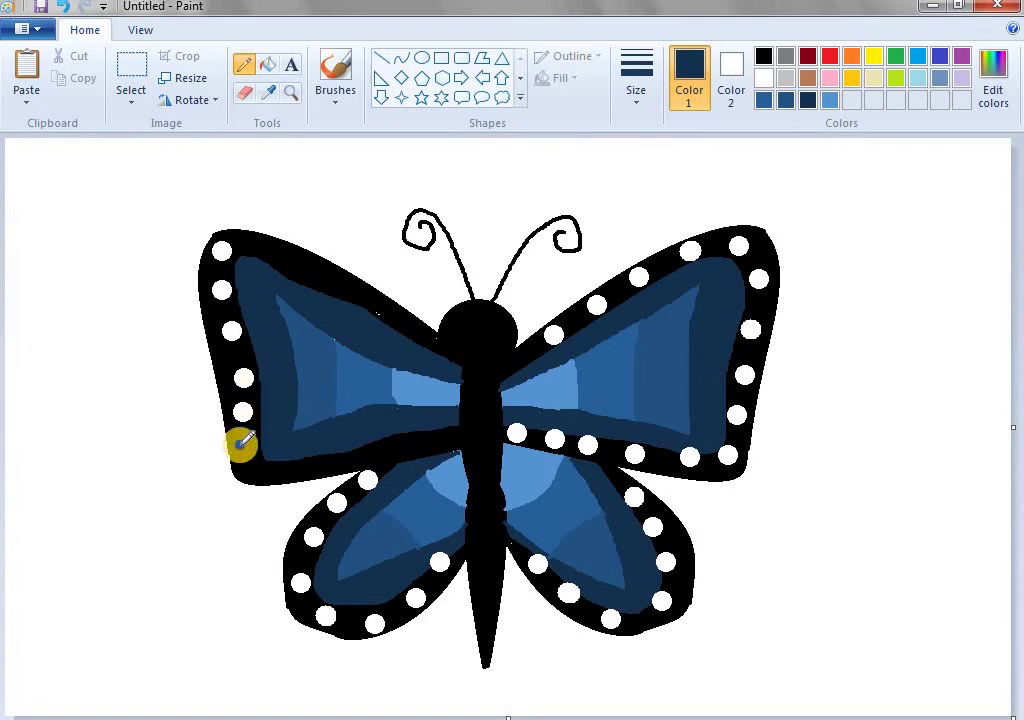
pyautogui.rightClick(239, 445)
pyautogui.rightClick(258, 469)
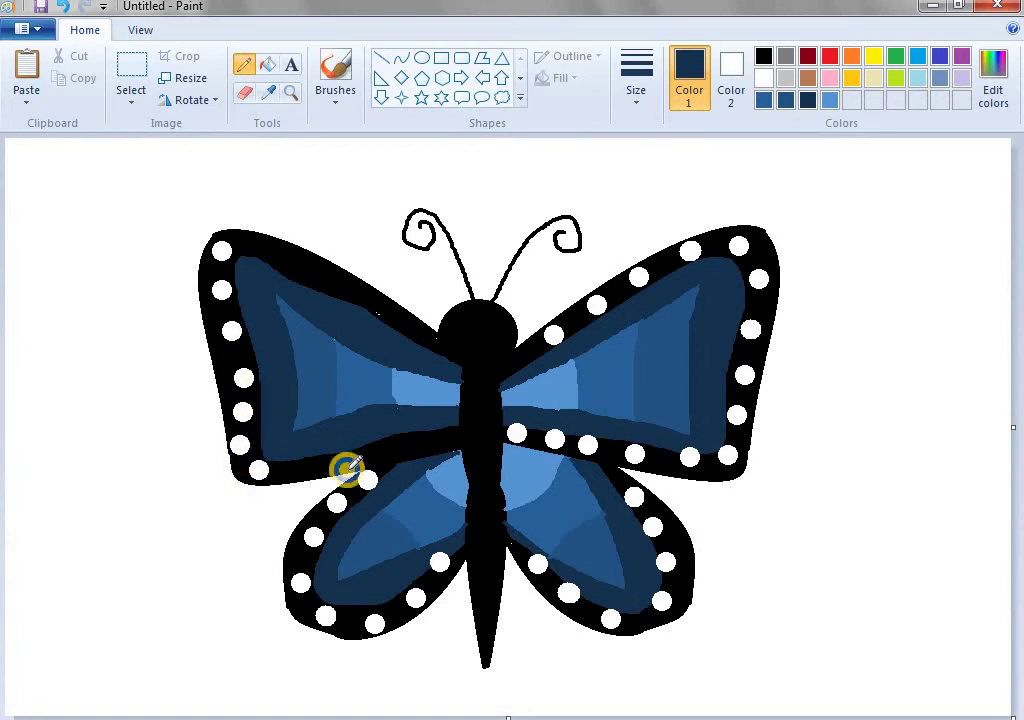
# Step: Add five white dots along the lower black border of the upper left wing, from the outer corner to the body
pyautogui.rightClick(295, 464)
pyautogui.rightClick(331, 459)
pyautogui.rightClick(374, 441)
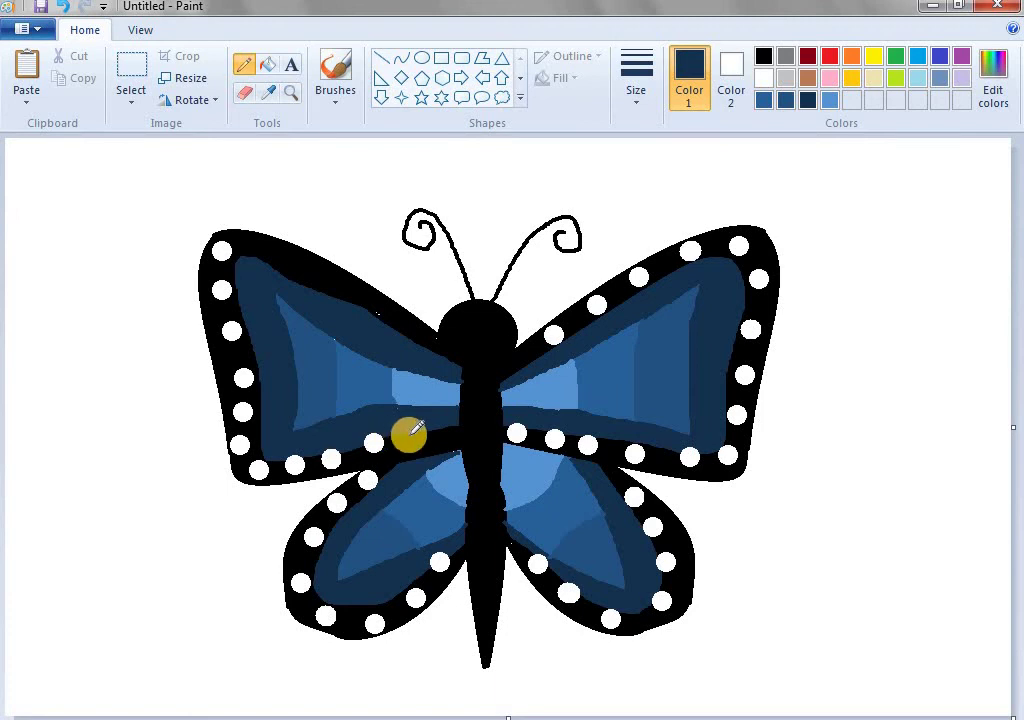
pyautogui.rightClick(409, 433)
pyautogui.rightClick(440, 429)
# Step: Add five white dots along the upper black border of the upper left wing and undo the extra dot next to the head
pyautogui.rightClick(259, 253)
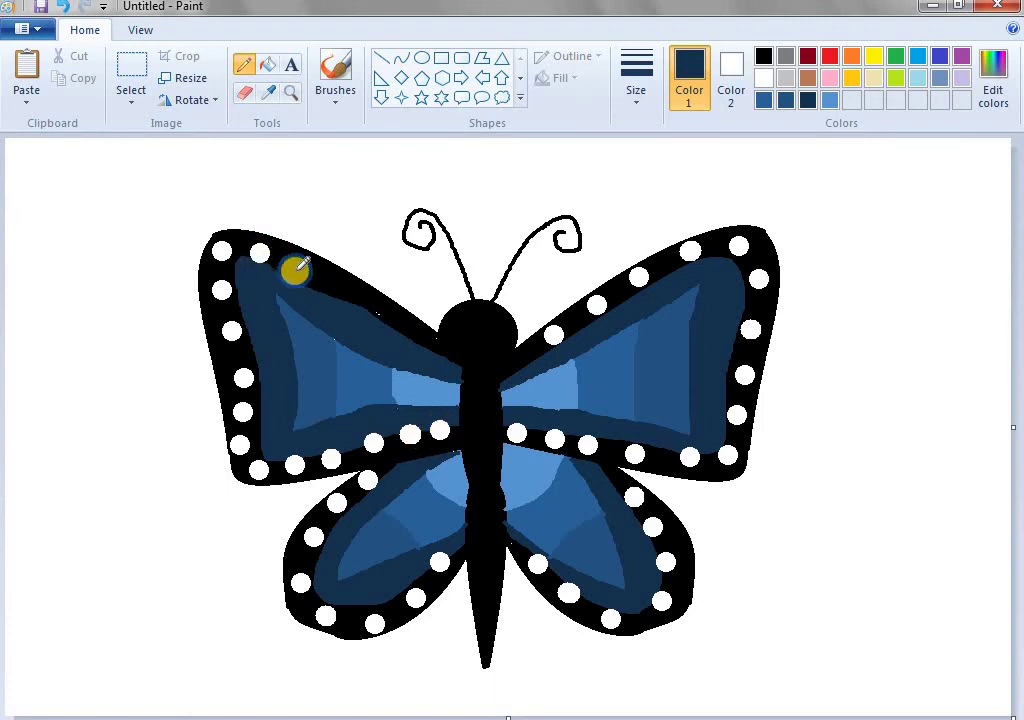
pyautogui.rightClick(297, 271)
pyautogui.rightClick(328, 285)
pyautogui.rightClick(376, 308)
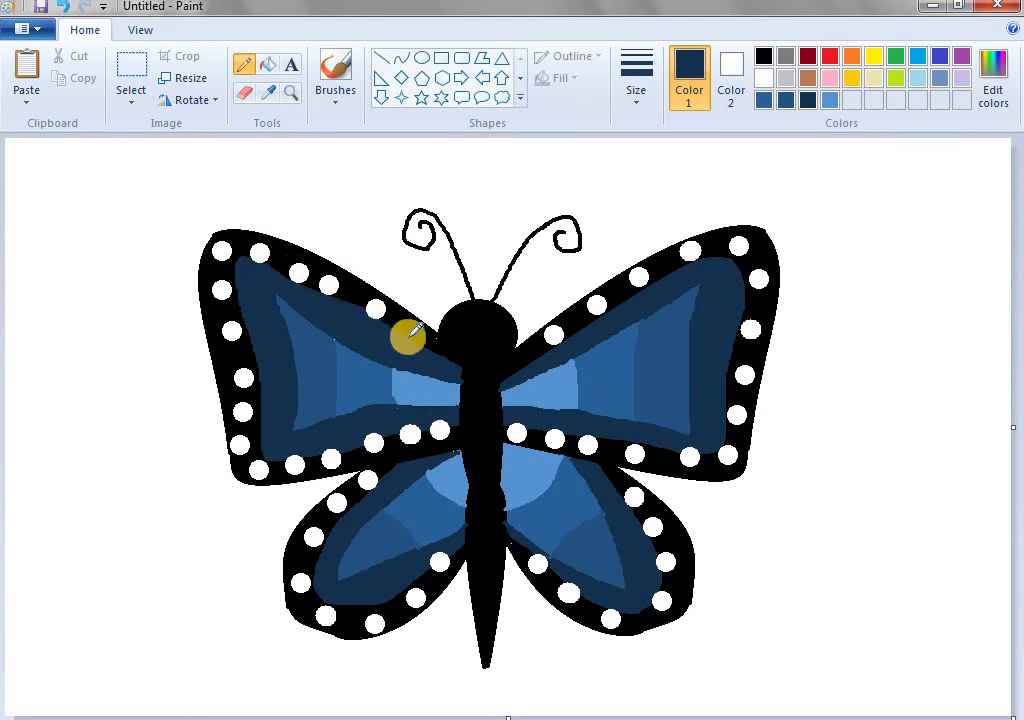
pyautogui.rightClick(409, 337)
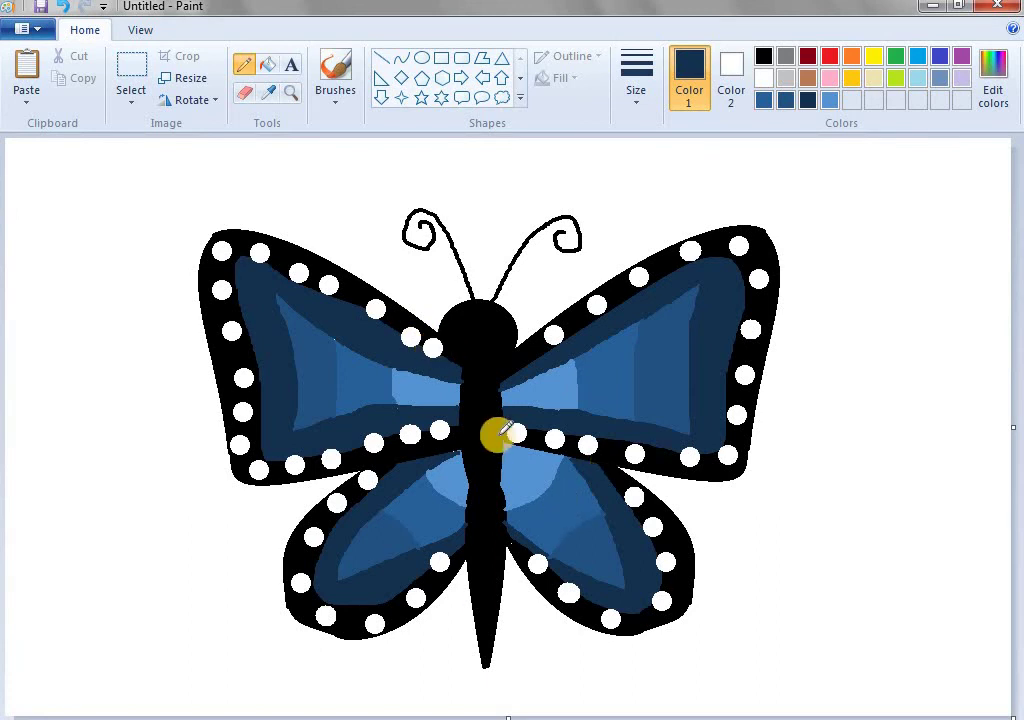
pyautogui.hotkey('ctrl', 'z')
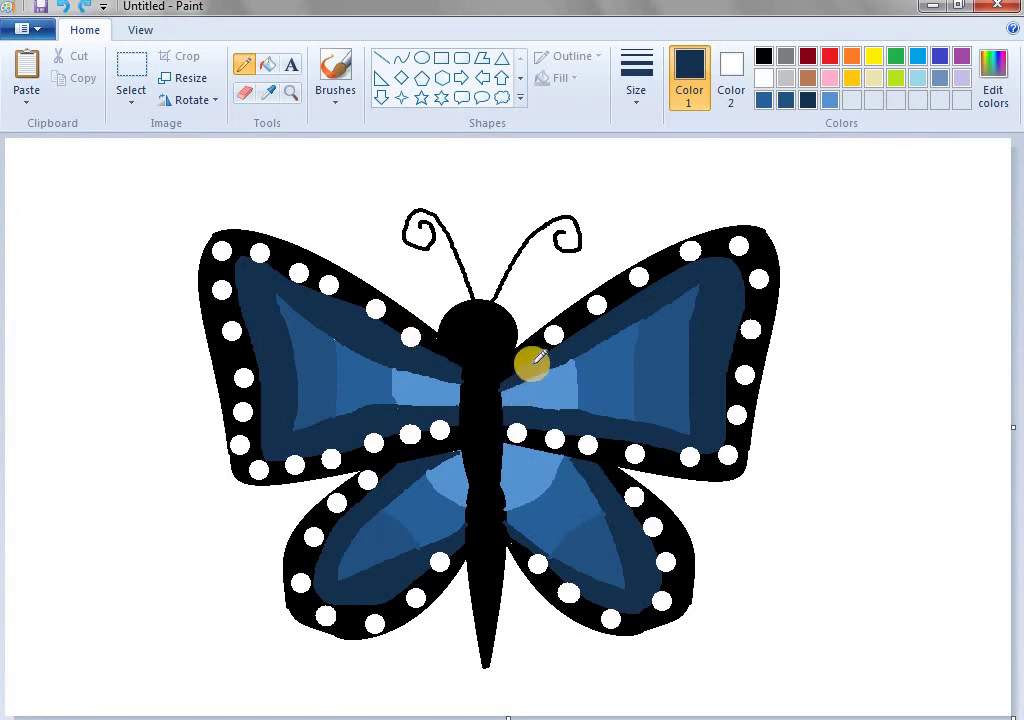
pyautogui.click(290, 92)
pyautogui.rightClick(357, 280)
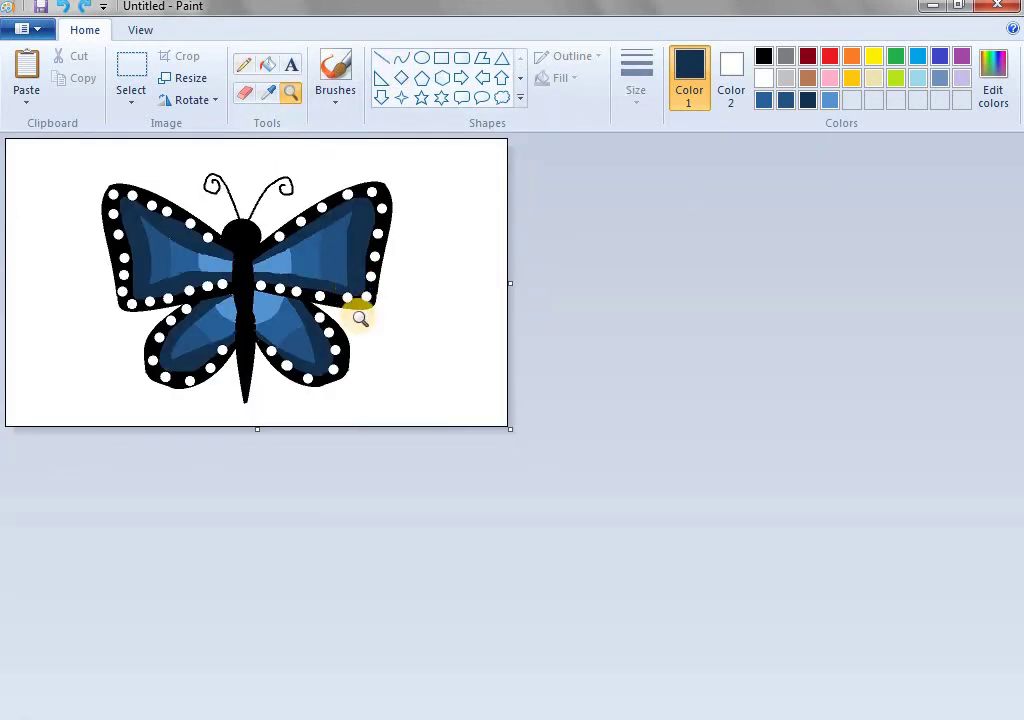
pyautogui.click(388, 359)
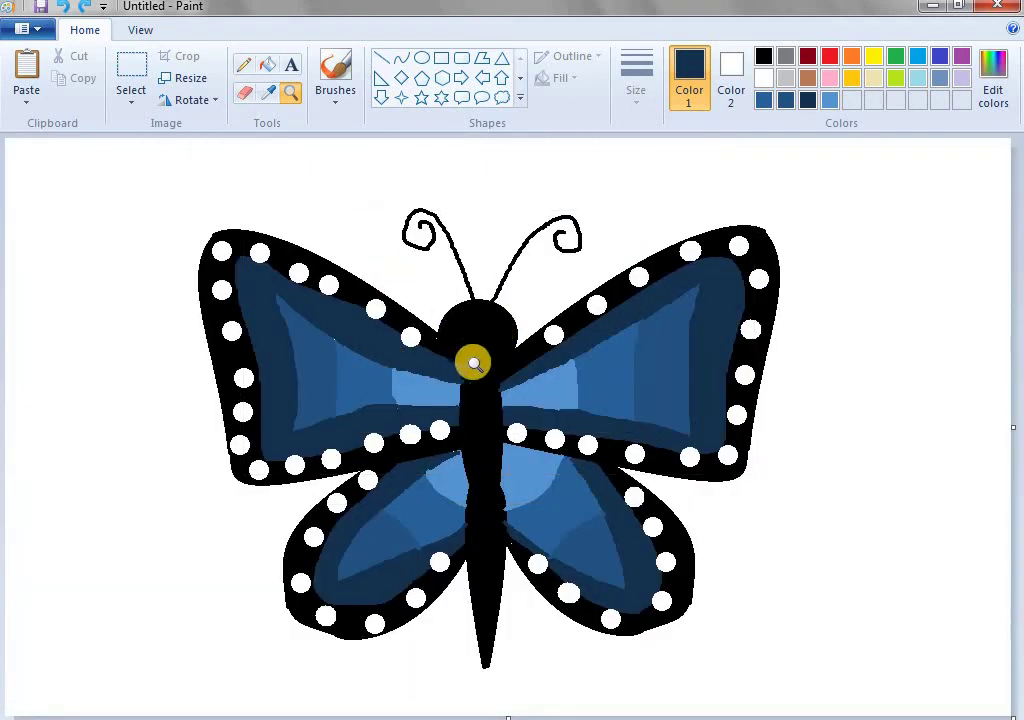
# Step: Mix a lighter custom blue as the drawing colour for the Curve tool
pyautogui.click(401, 59)
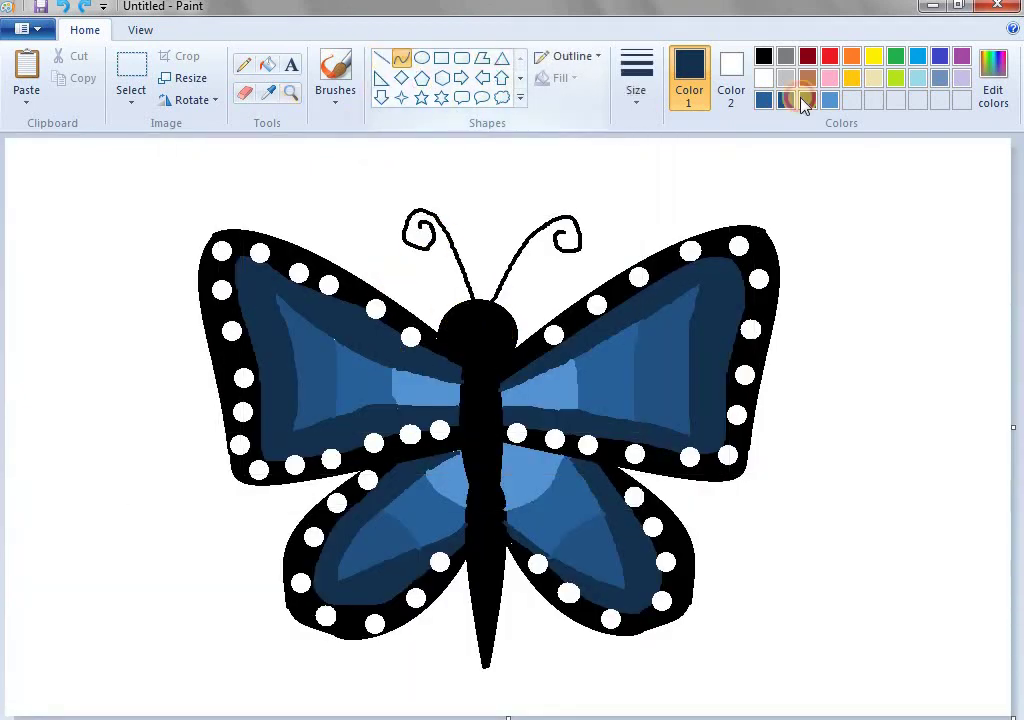
pyautogui.click(993, 80)
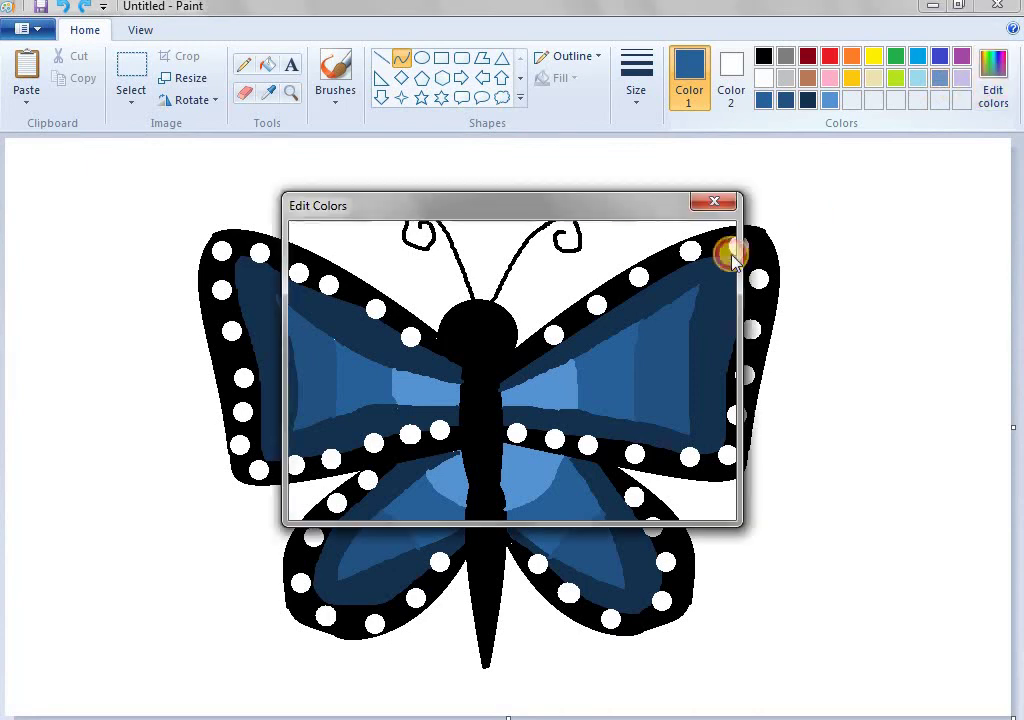
pyautogui.click(727, 293)
pyautogui.click(326, 504)
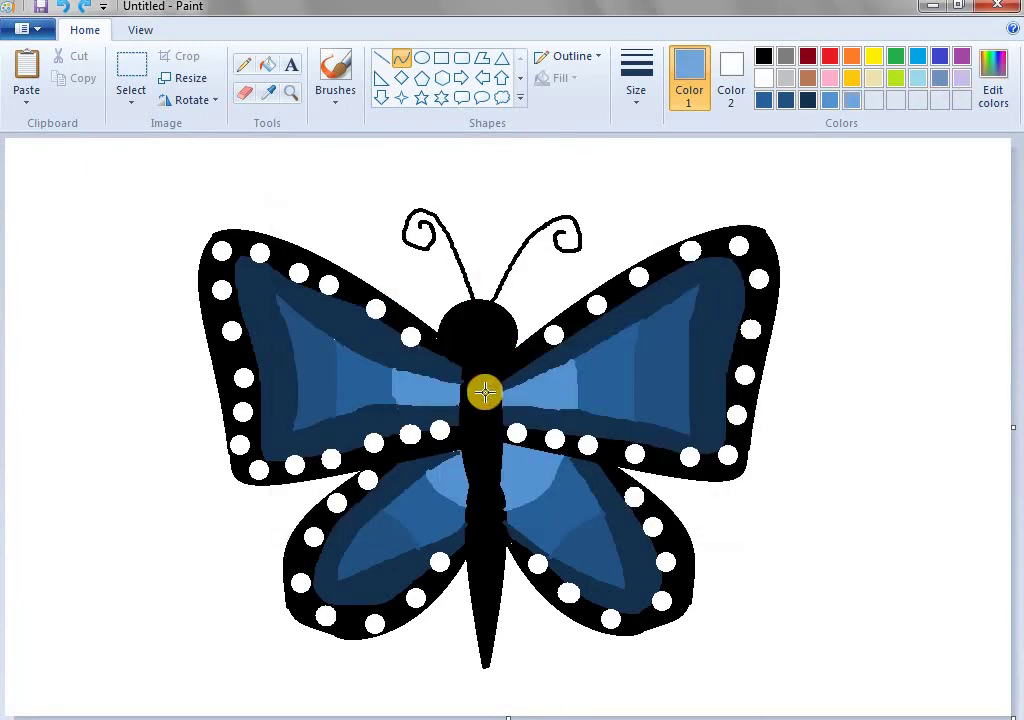
# Step: Draw a curved vein in the lighter blue through the middle of each of the four wings, between the body and the outer wing area
pyautogui.moveTo(500, 393); pyautogui.dragTo(655, 360)
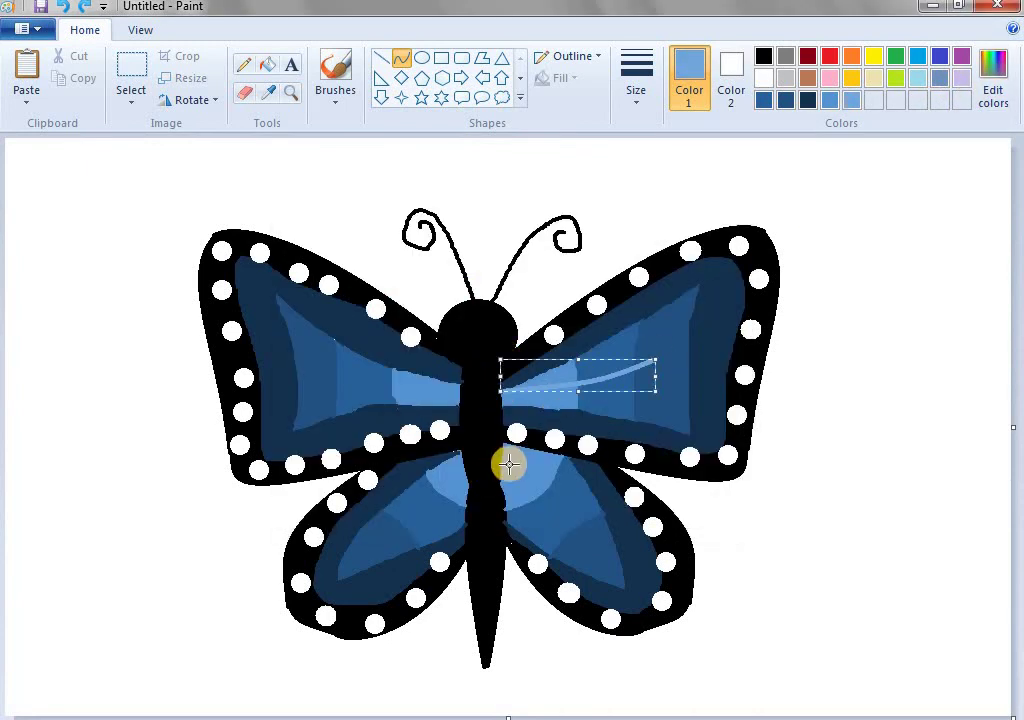
pyautogui.moveTo(507, 464); pyautogui.dragTo(594, 567)
pyautogui.moveTo(307, 367)
pyautogui.mouseDown()
pyautogui.moveTo(434, 370)
pyautogui.moveTo(461, 391)
pyautogui.mouseUp()
pyautogui.click(376, 389)
pyautogui.click(384, 393)
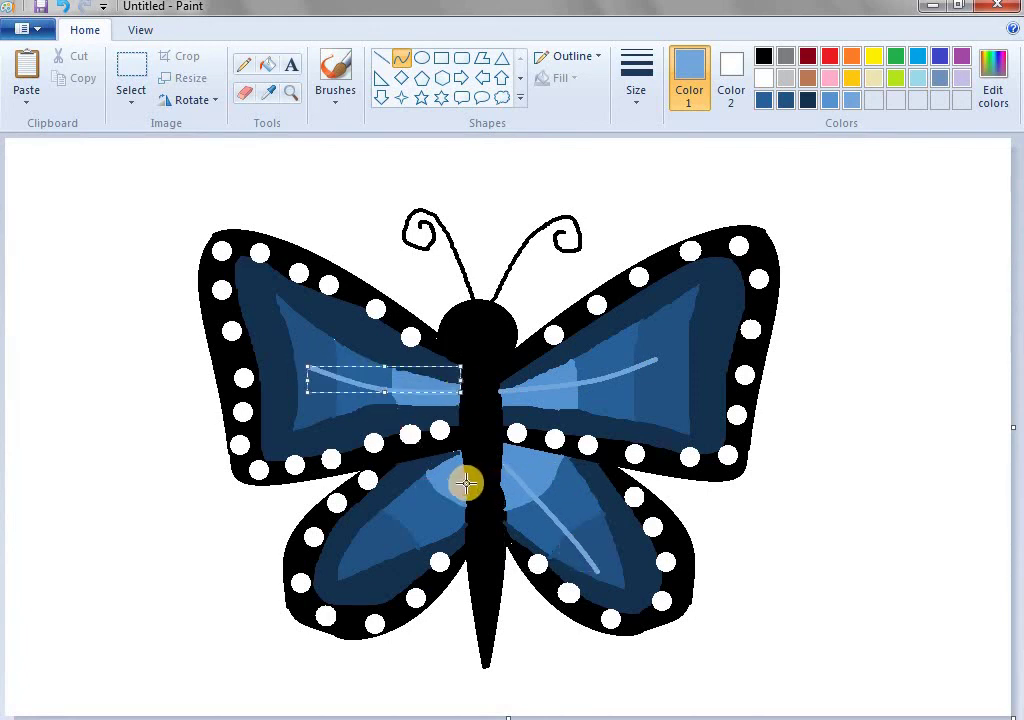
pyautogui.moveTo(465, 485); pyautogui.dragTo(375, 546)
pyautogui.moveTo(420, 515); pyautogui.dragTo(393, 521)
pyautogui.click(393, 521)
pyautogui.click(243, 64)
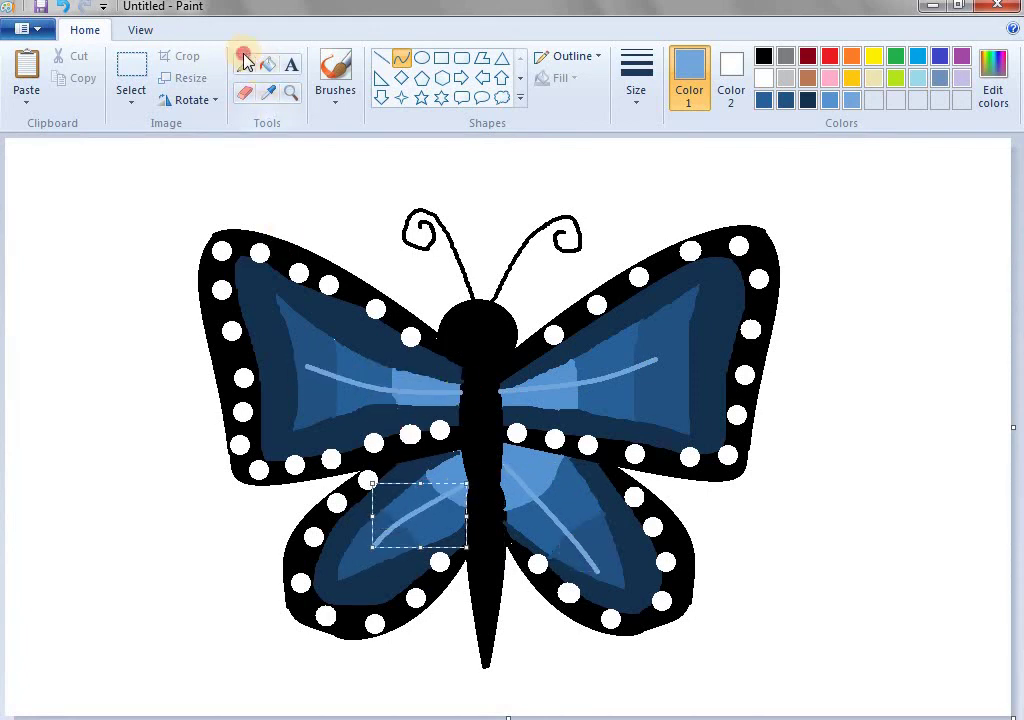
# Step: Touch up the butterfly's body edges in black with the Pencil, covering the vein ends and gaps where the wings meet the body
pyautogui.click(763, 56)
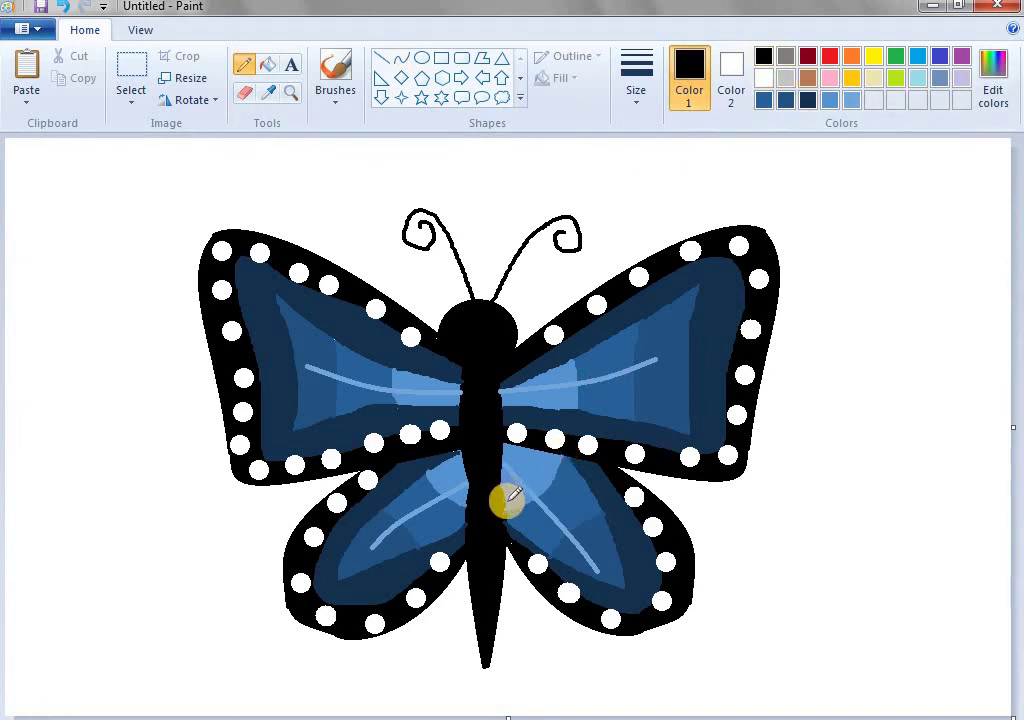
pyautogui.moveTo(507, 514); pyautogui.dragTo(504, 497)
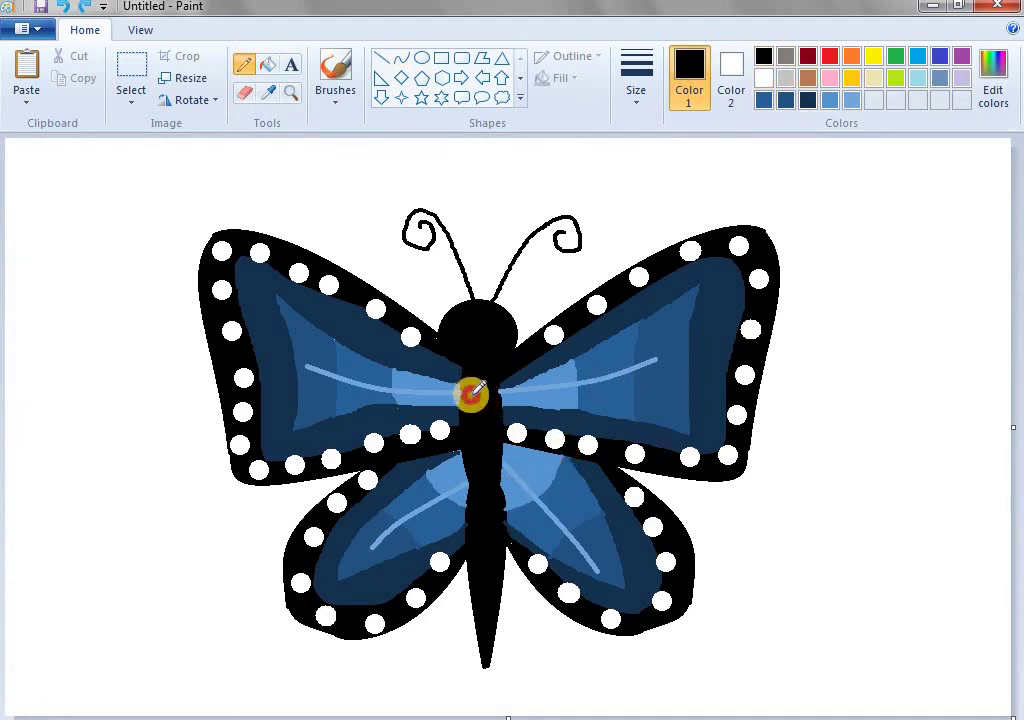
pyautogui.moveTo(473, 394)
pyautogui.mouseDown()
pyautogui.moveTo(480, 555)
pyautogui.moveTo(479, 507)
pyautogui.moveTo(474, 545)
pyautogui.moveTo(472, 513)
pyautogui.moveTo(486, 491)
pyautogui.moveTo(496, 508)
pyautogui.moveTo(490, 557)
pyautogui.mouseUp()
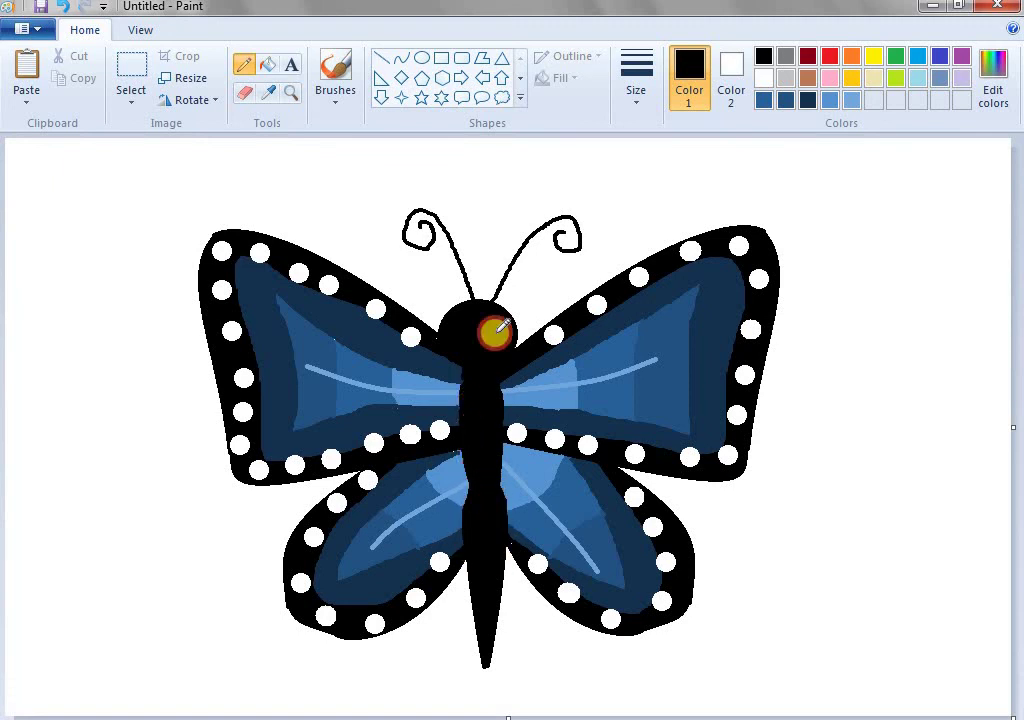
pyautogui.click(290, 92)
pyautogui.rightClick(312, 222)
pyautogui.click(309, 222)
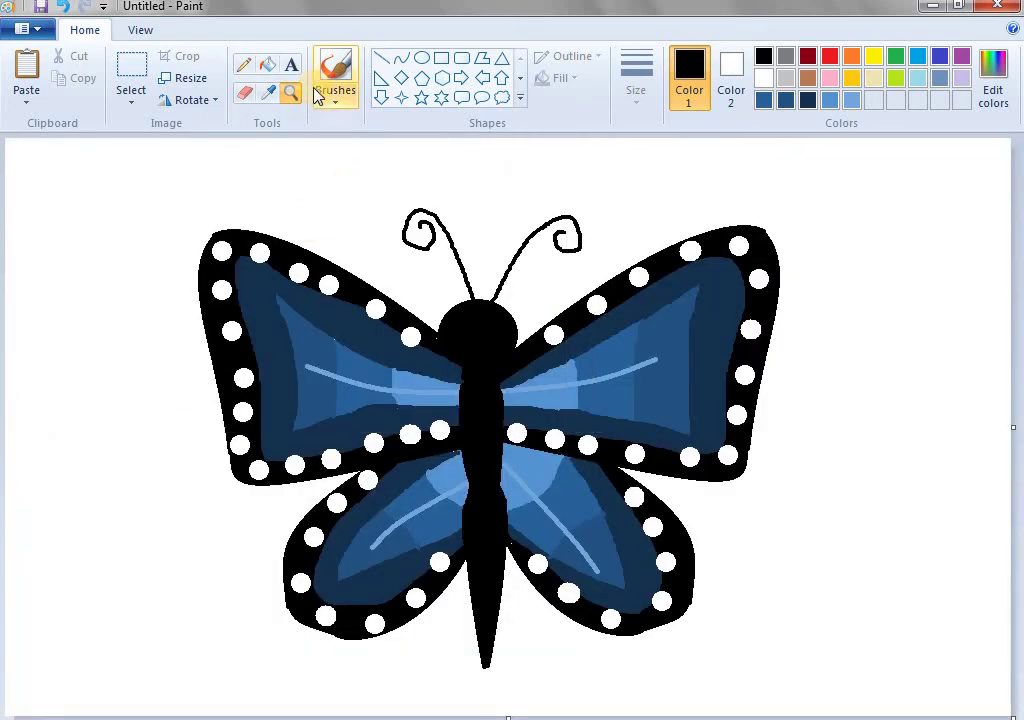
# Step: Add the caption "Butterfly by Unique World" in black 24-point Arial Black with a transparent background, beside the right wings
pyautogui.click(292, 67)
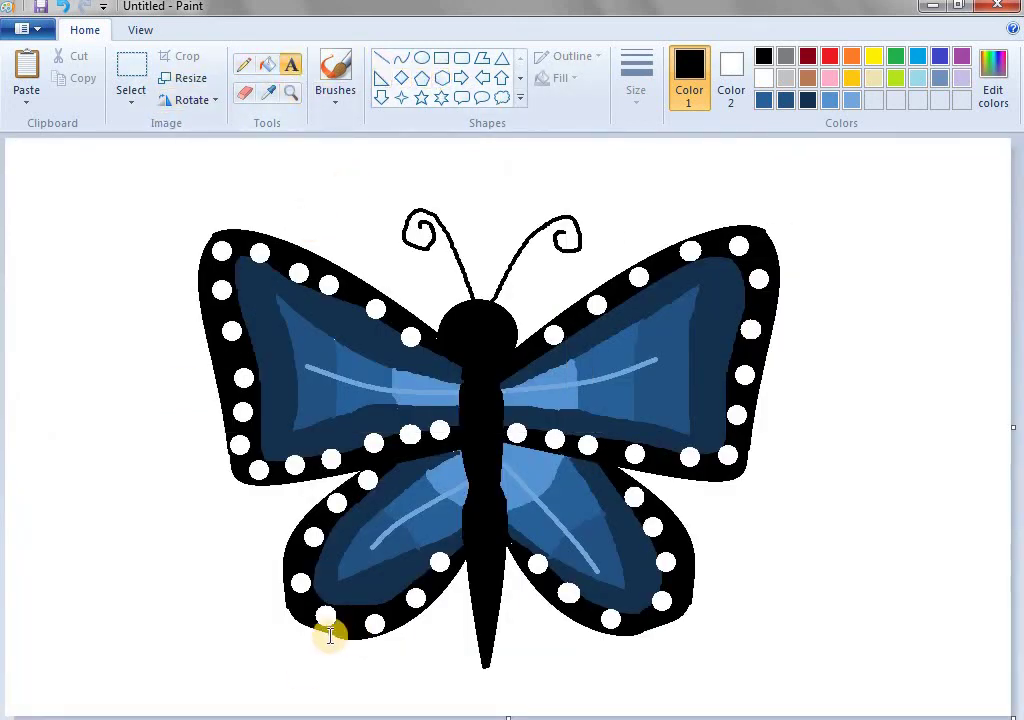
pyautogui.moveTo(797, 257); pyautogui.dragTo(967, 692)
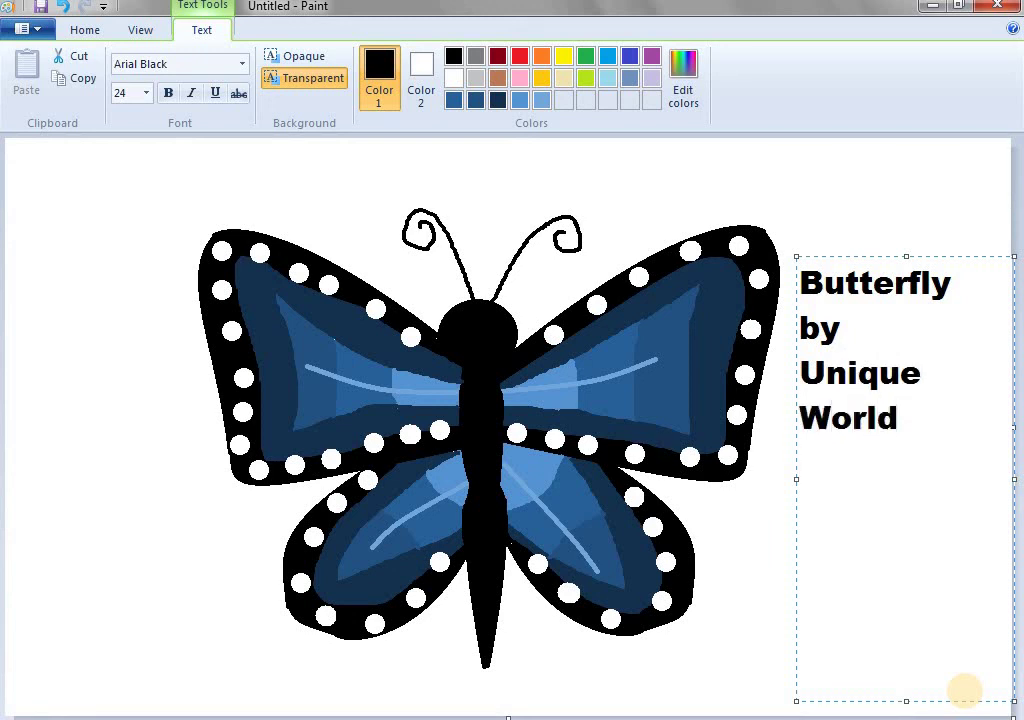
pyautogui.click(135, 370)
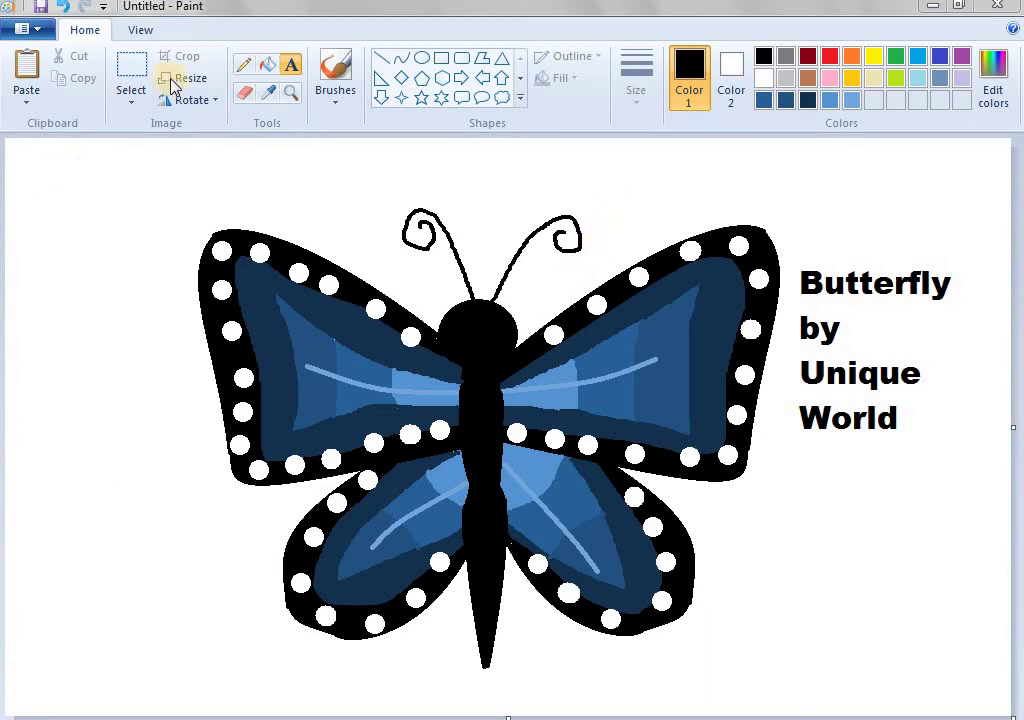
# Step: Show the zoom and display options for viewing the finished drawing
pyautogui.click(142, 32)
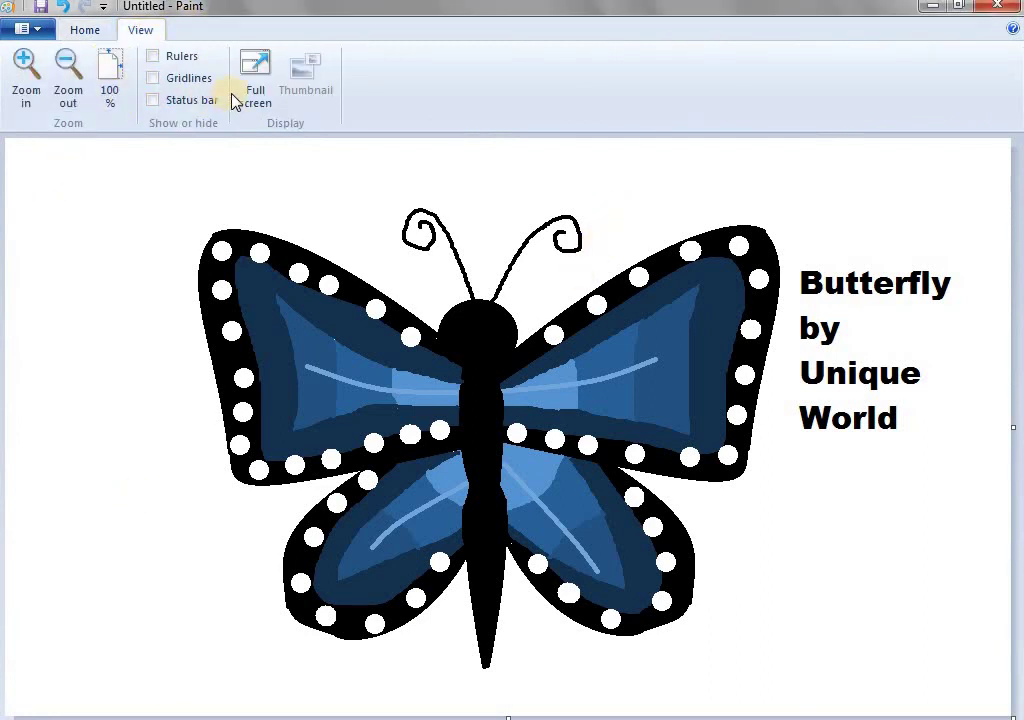